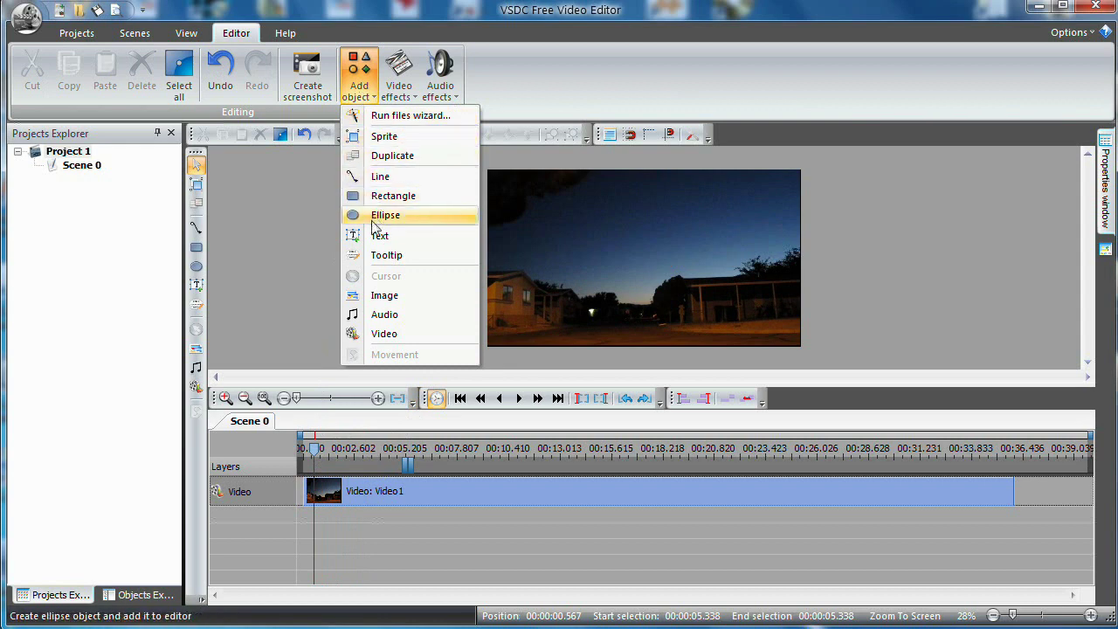
Add a text object from the cursor position, about 657 by 175 in the video's sky area, and shorten its duration to about 5.1 seconds.
{"action": "left_click", "coordinate": [376, 238]}
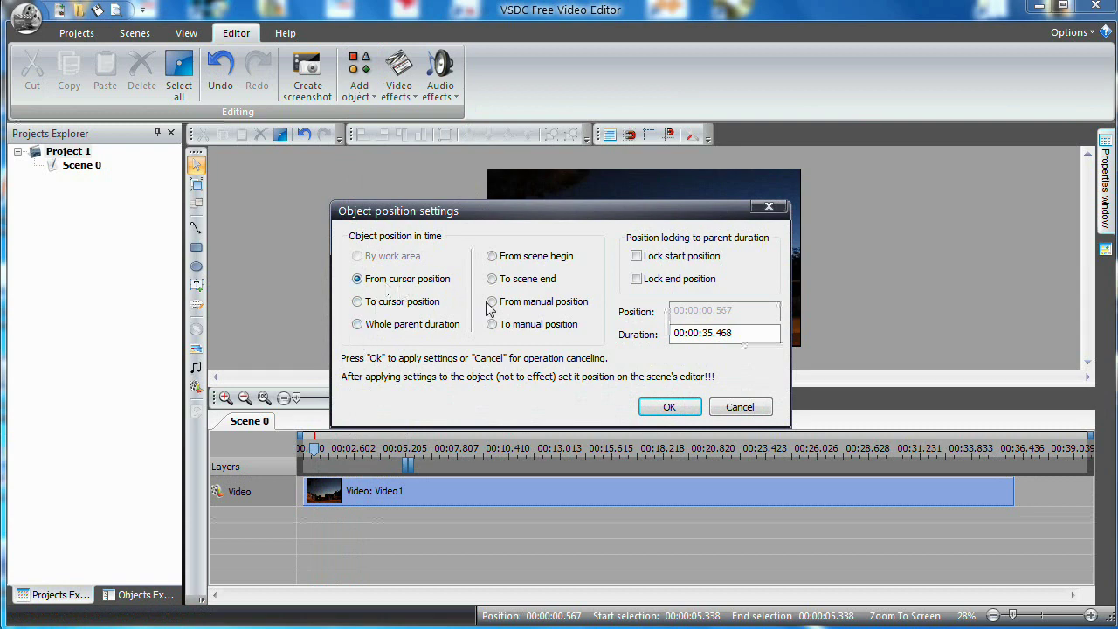
{"action": "left_click", "coordinate": [666, 411]}
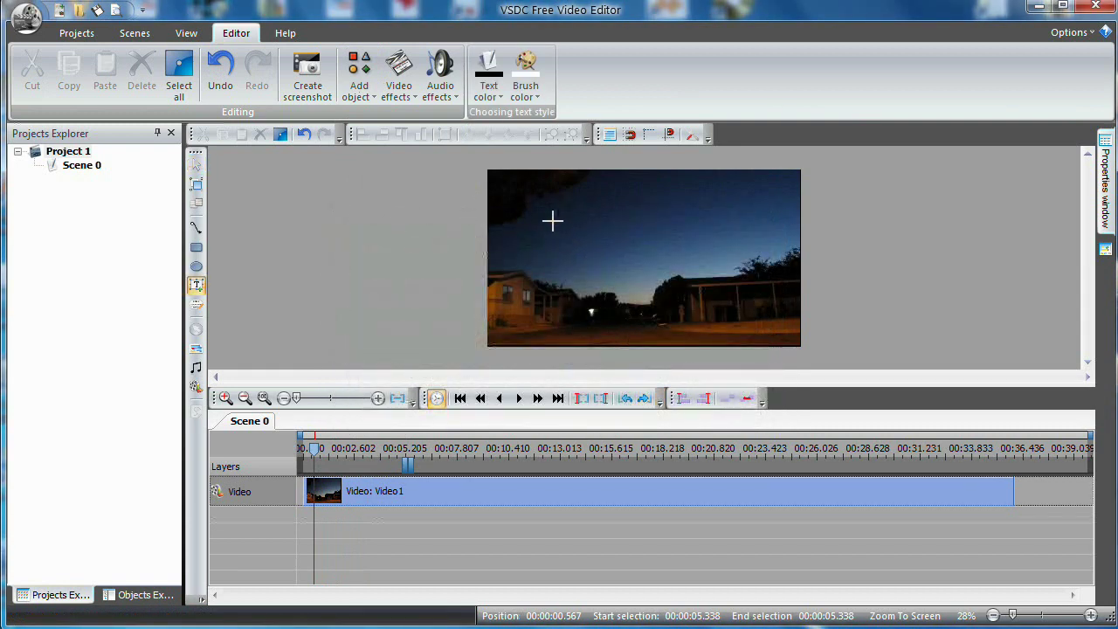
{"action": "mouse_move", "coordinate": [552, 217]}
{"action": "left_mouse_down"}
{"action": "mouse_move", "coordinate": [609, 244]}
{"action": "mouse_move", "coordinate": [712, 260]}
{"action": "left_mouse_up"}
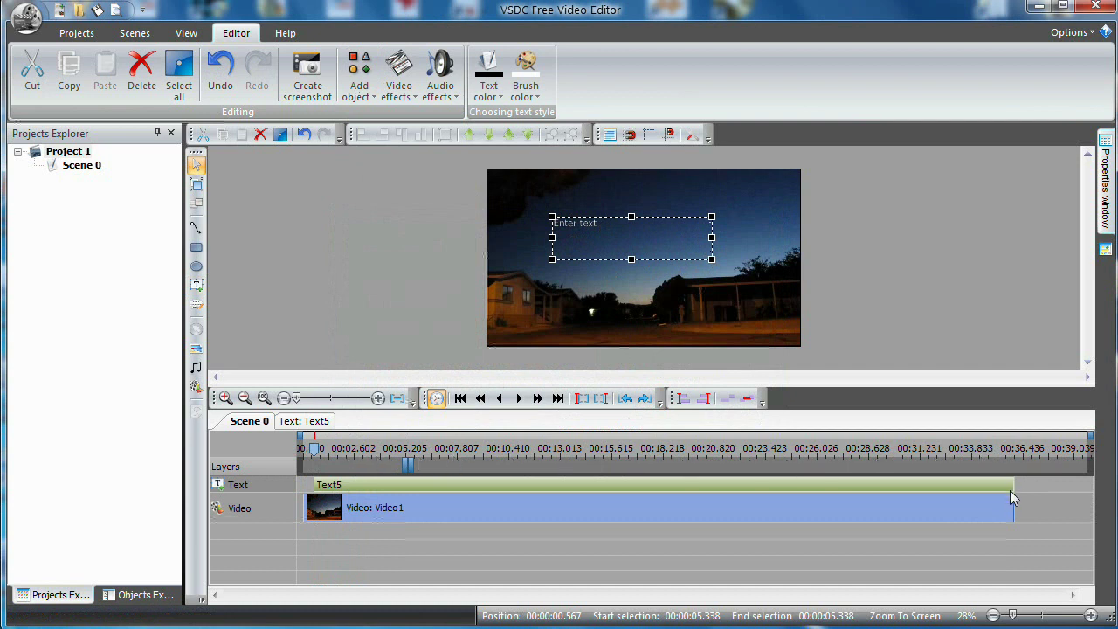
{"action": "left_click_drag", "start_coordinate": [1013, 485], "coordinate": [530, 486]}
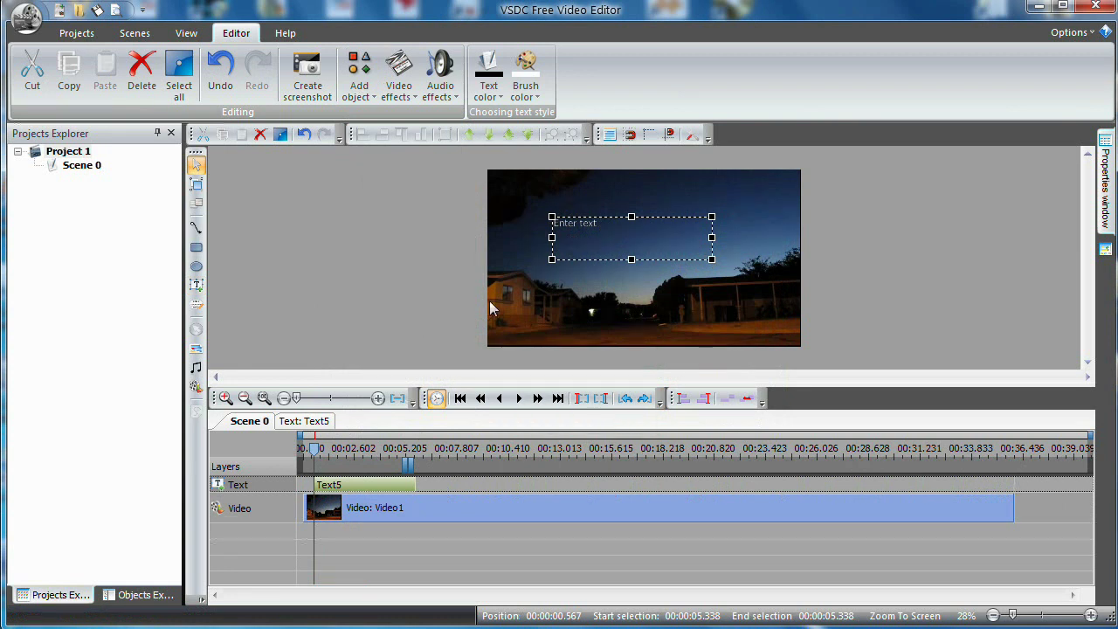
Replace the text object's placeholder with two lines: "VSDC Free Video Editor" and "Applying Special Effects".
{"action": "right_click", "coordinate": [586, 244]}
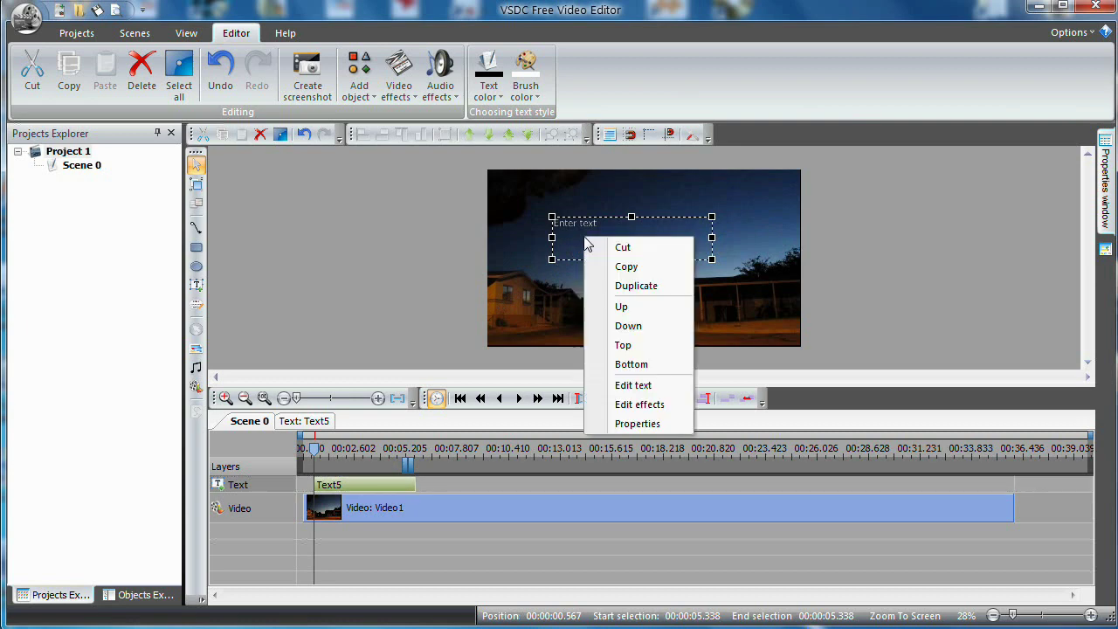
{"action": "left_click", "coordinate": [631, 388]}
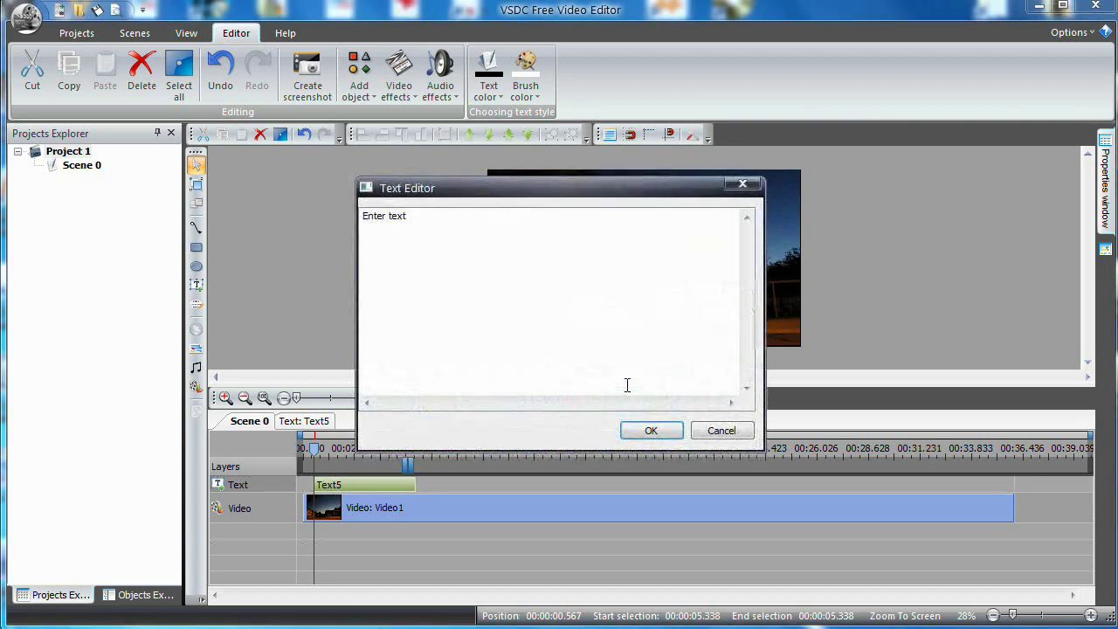
{"action": "left_click_drag", "start_coordinate": [431, 219], "coordinate": [311, 221]}
{"action": "key", "text": "Delete"}
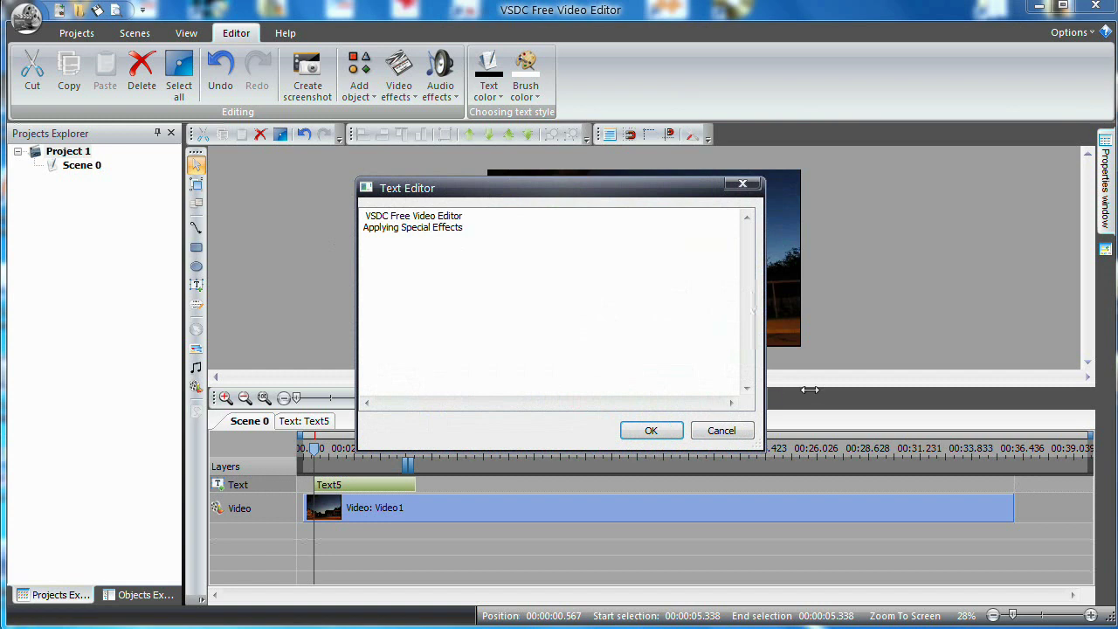
{"action": "left_click", "coordinate": [651, 430]}
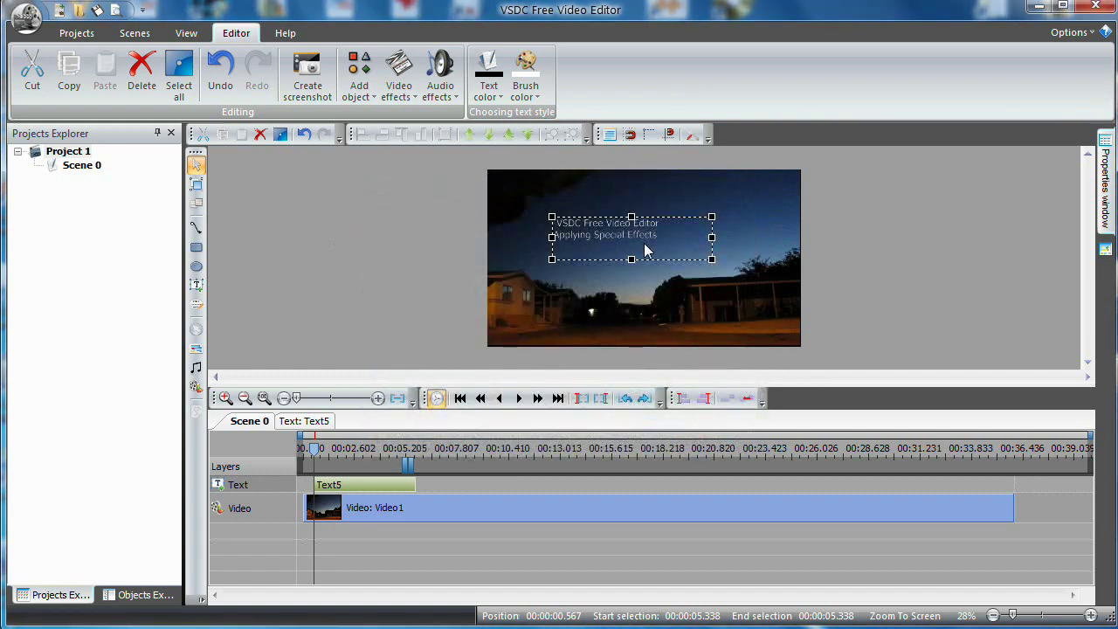
{"action": "left_click", "coordinate": [859, 238]}
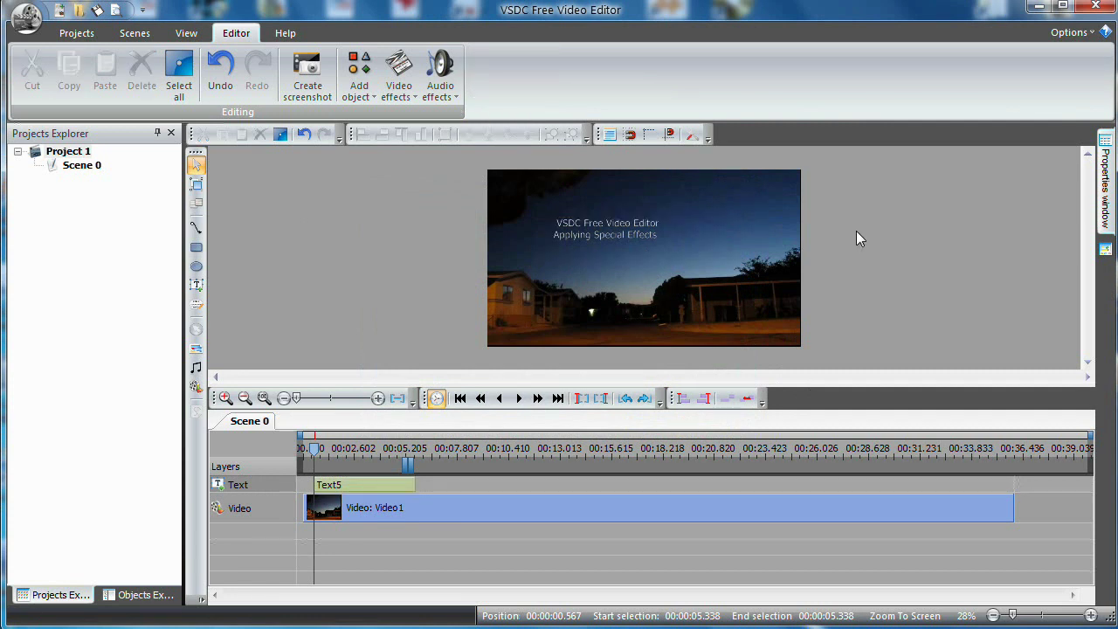
Set the text object's font to Terminator Two, Bold, size 48.
{"action": "left_click", "coordinate": [386, 486]}
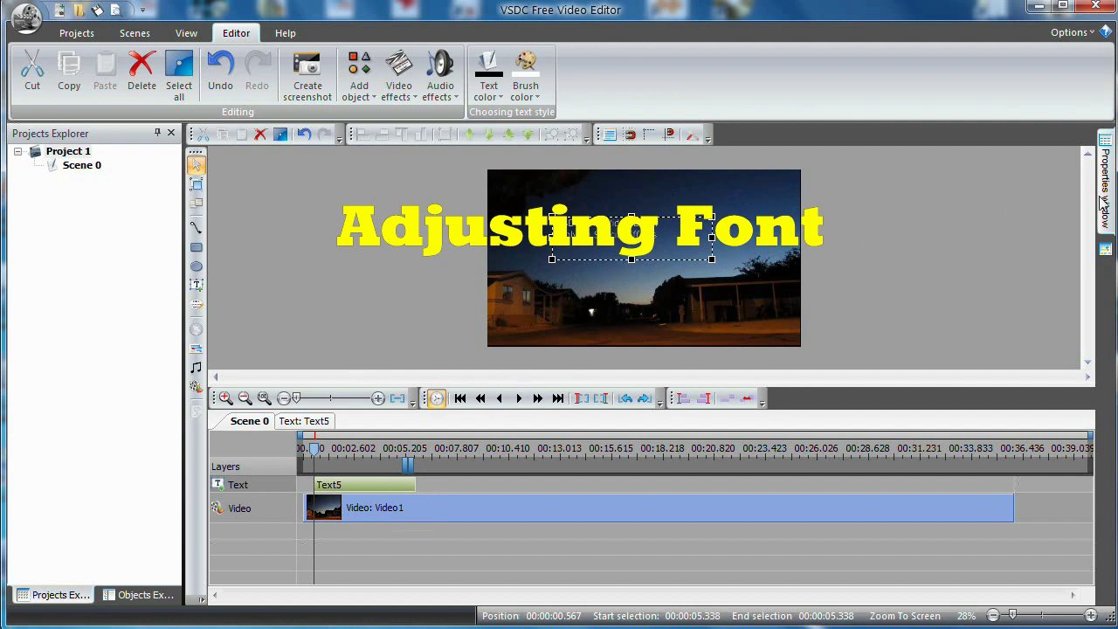
{"action": "mouse_move", "coordinate": [1106, 203]}
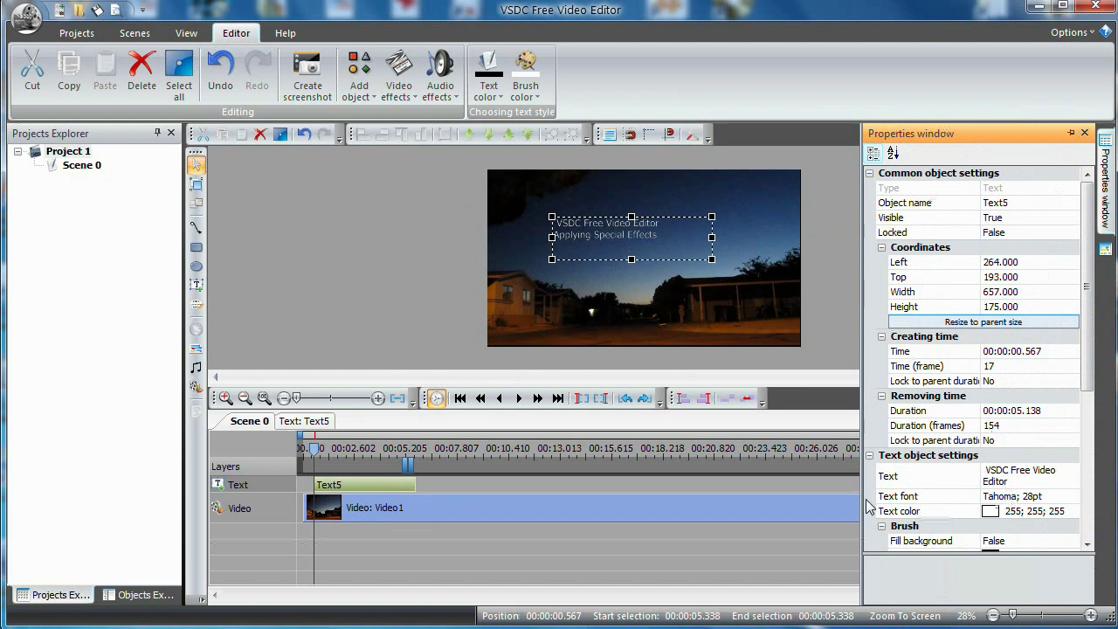
{"action": "left_click", "coordinate": [1005, 497]}
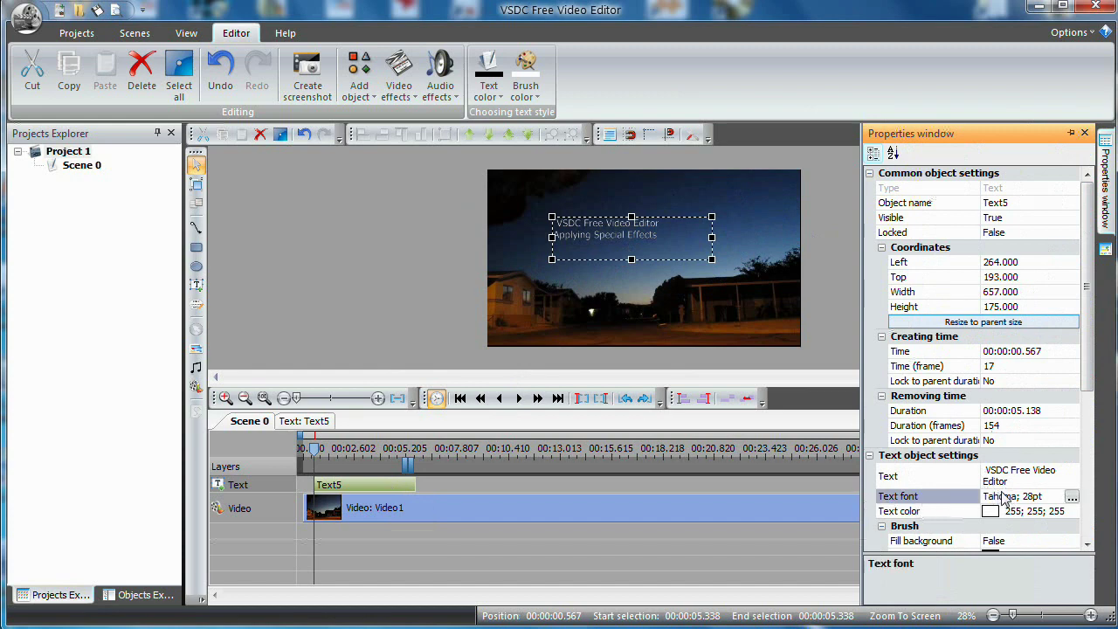
{"action": "left_click", "coordinate": [1072, 496]}
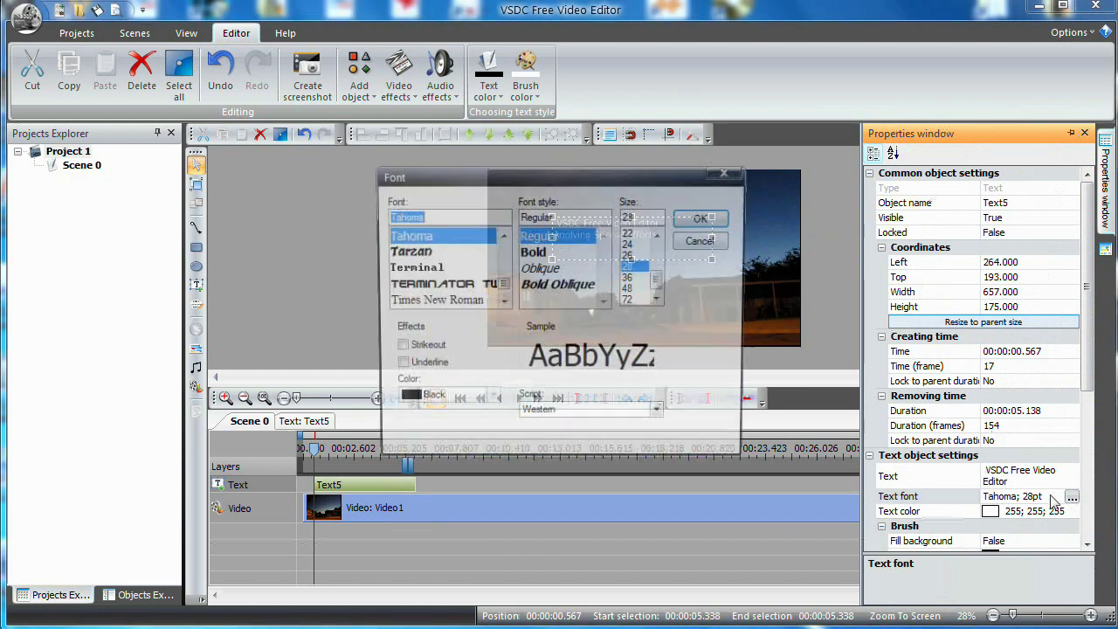
{"action": "left_click", "coordinate": [439, 284]}
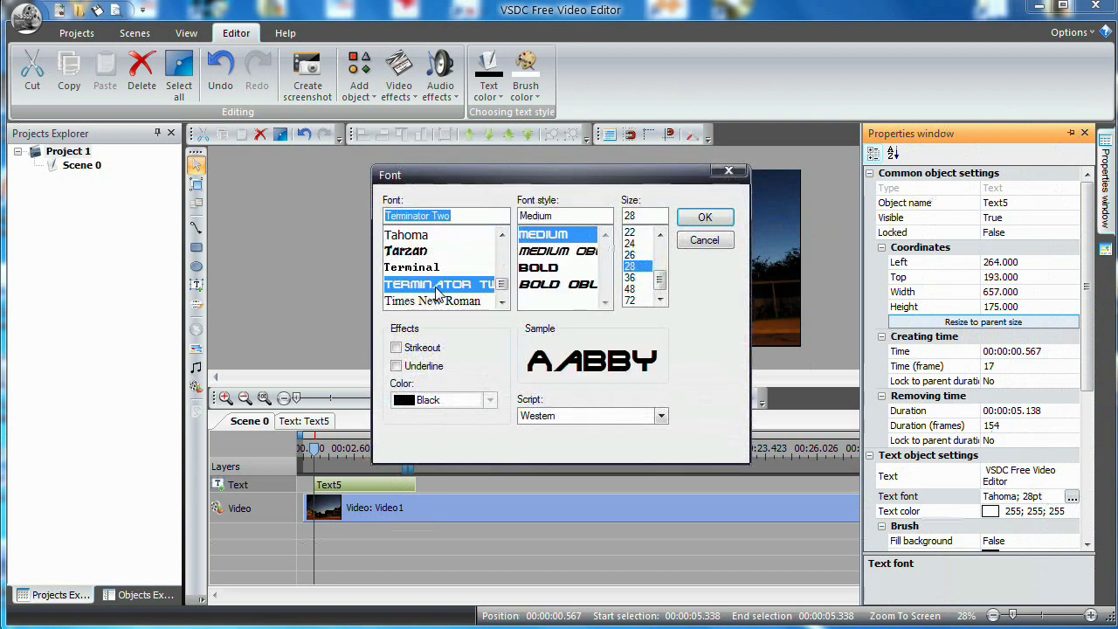
{"action": "left_click", "coordinate": [543, 267]}
{"action": "left_click", "coordinate": [631, 288]}
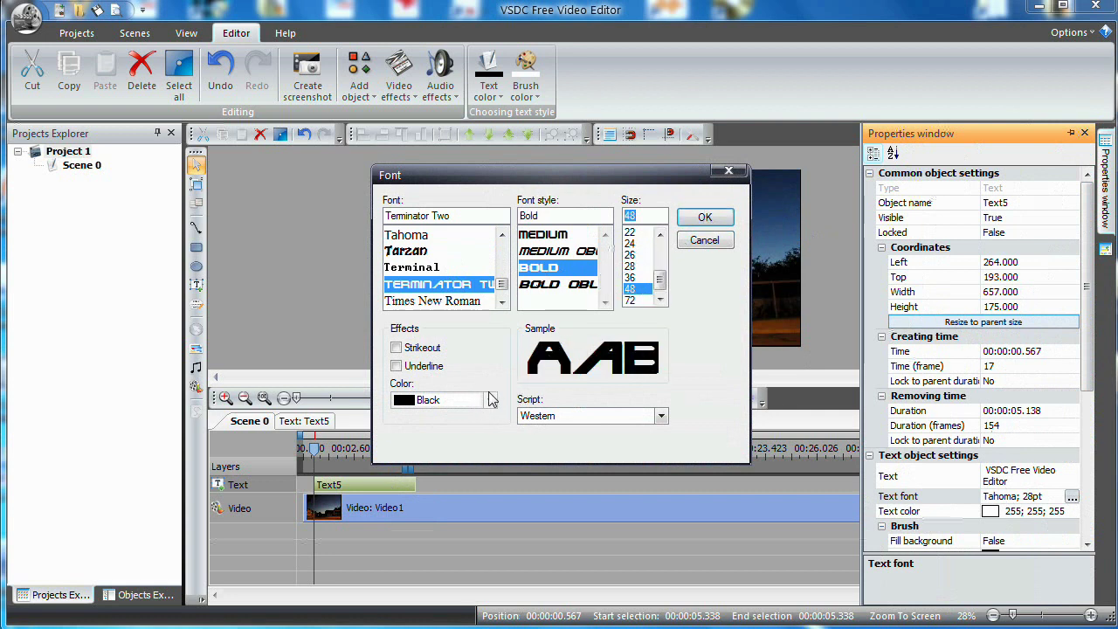
{"action": "left_click", "coordinate": [706, 218]}
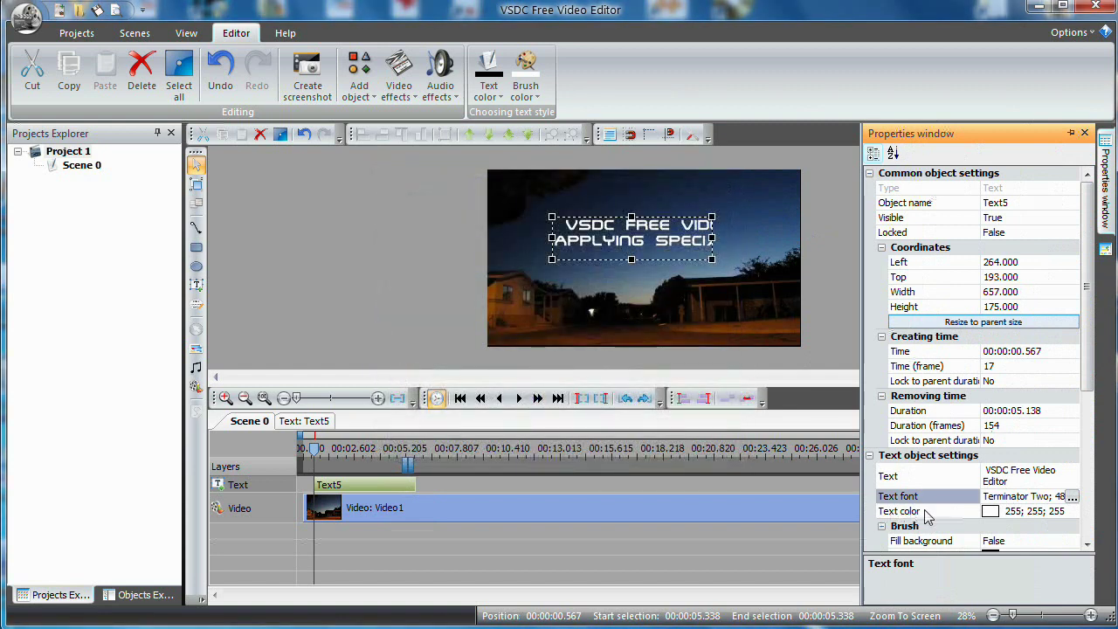
Set the text color of the title to yellow from the standard colors.
{"action": "left_click", "coordinate": [992, 513]}
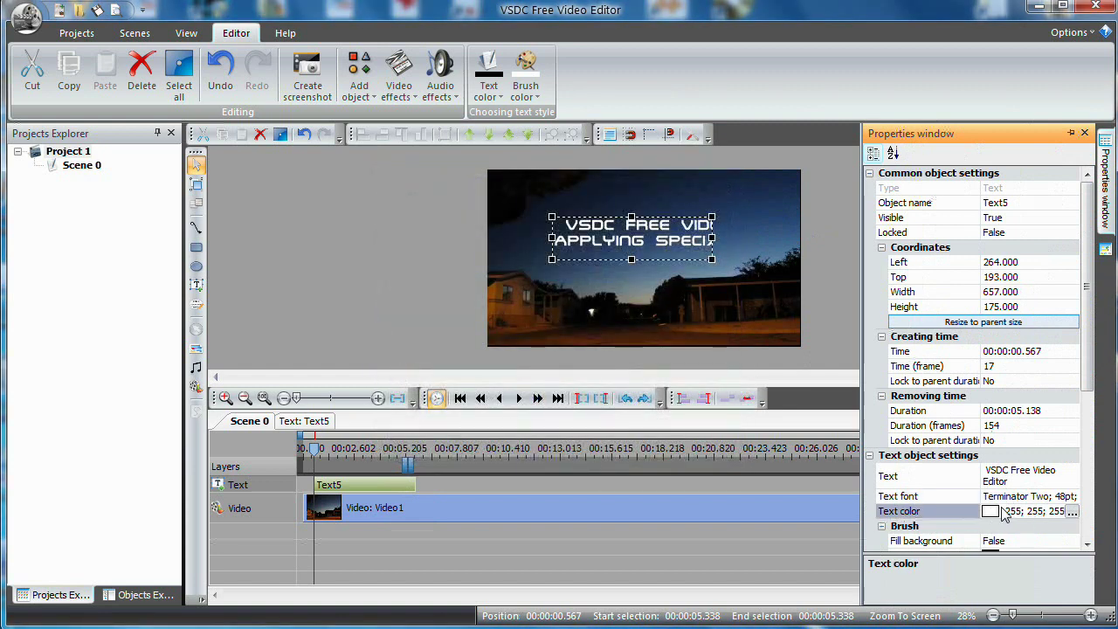
{"action": "left_click", "coordinate": [1073, 513]}
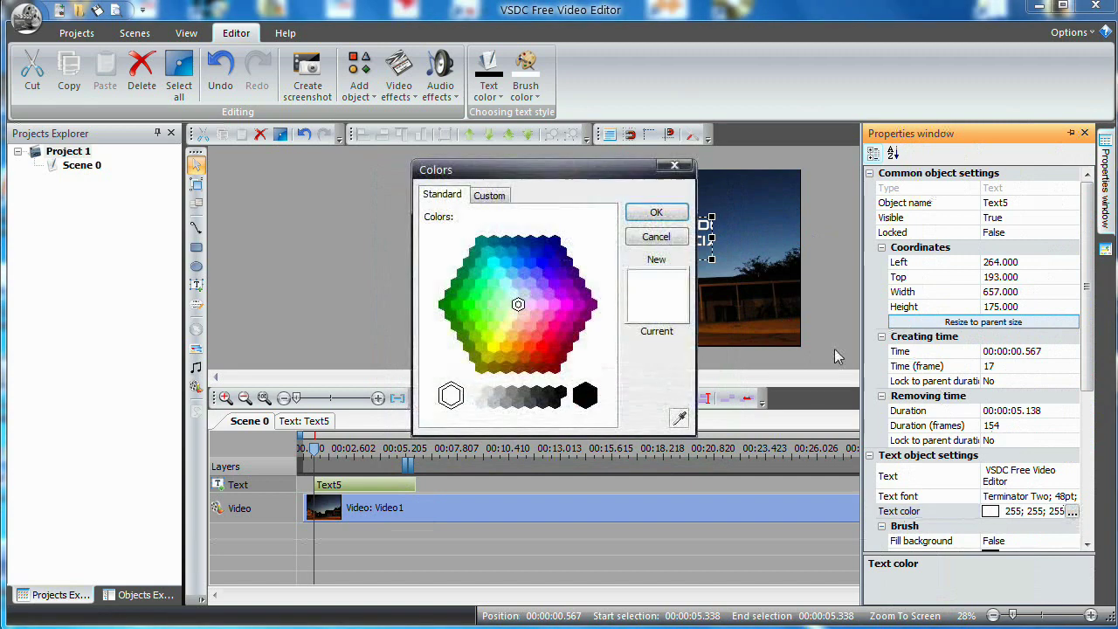
{"action": "left_click", "coordinate": [495, 346]}
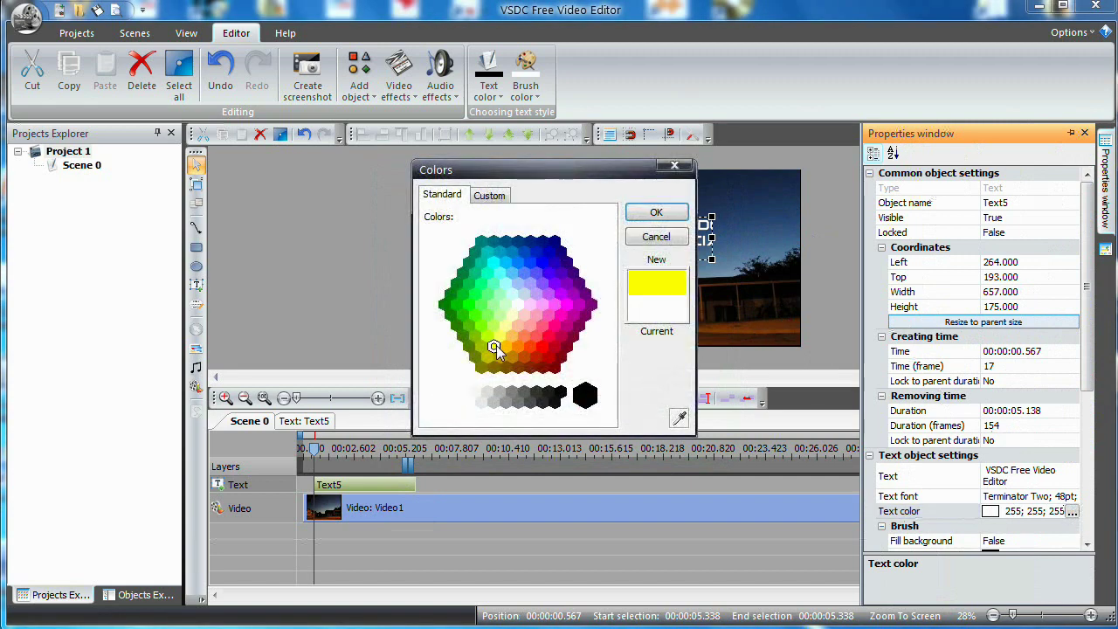
{"action": "left_click", "coordinate": [656, 214]}
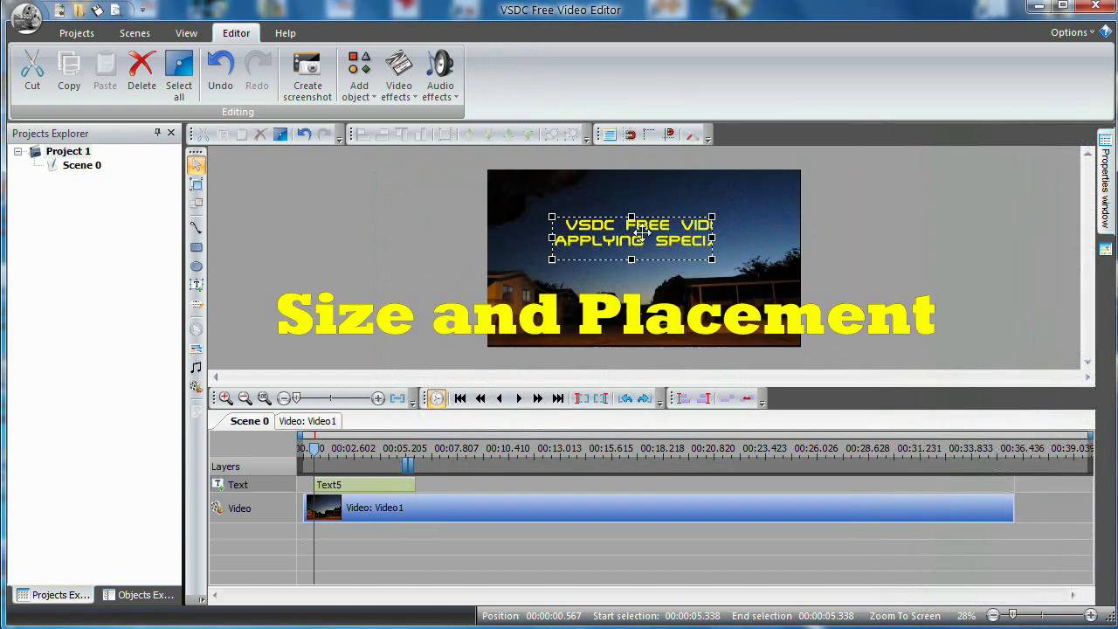
Widen the text box on both sides to fit the whole title, and move it down to the lower part of the frame.
{"action": "left_click", "coordinate": [644, 241]}
{"action": "left_click_drag", "start_coordinate": [712, 238], "coordinate": [780, 238]}
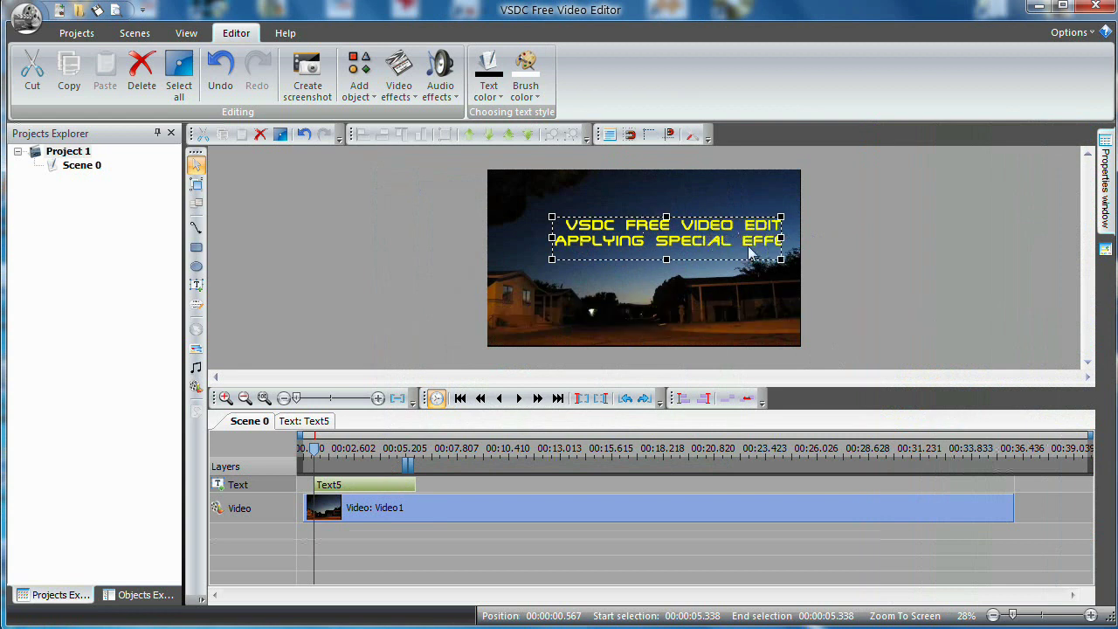
{"action": "left_click_drag", "start_coordinate": [551, 238], "coordinate": [513, 238]}
{"action": "left_click_drag", "start_coordinate": [780, 238], "coordinate": [786, 238]}
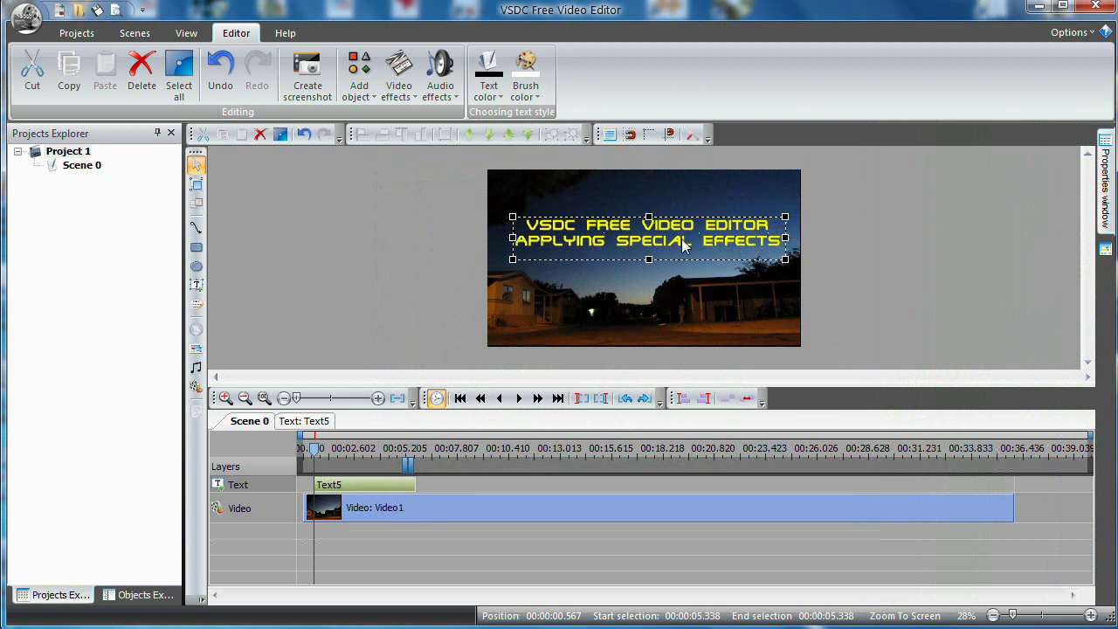
{"action": "left_click_drag", "start_coordinate": [647, 228], "coordinate": [643, 288]}
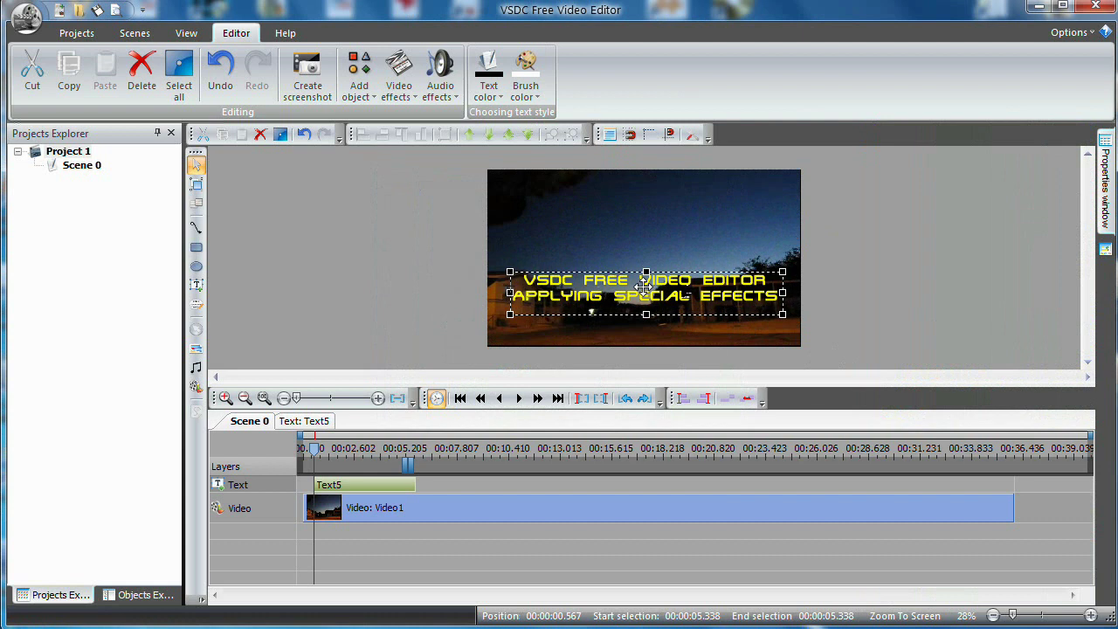
{"action": "left_click", "coordinate": [834, 264]}
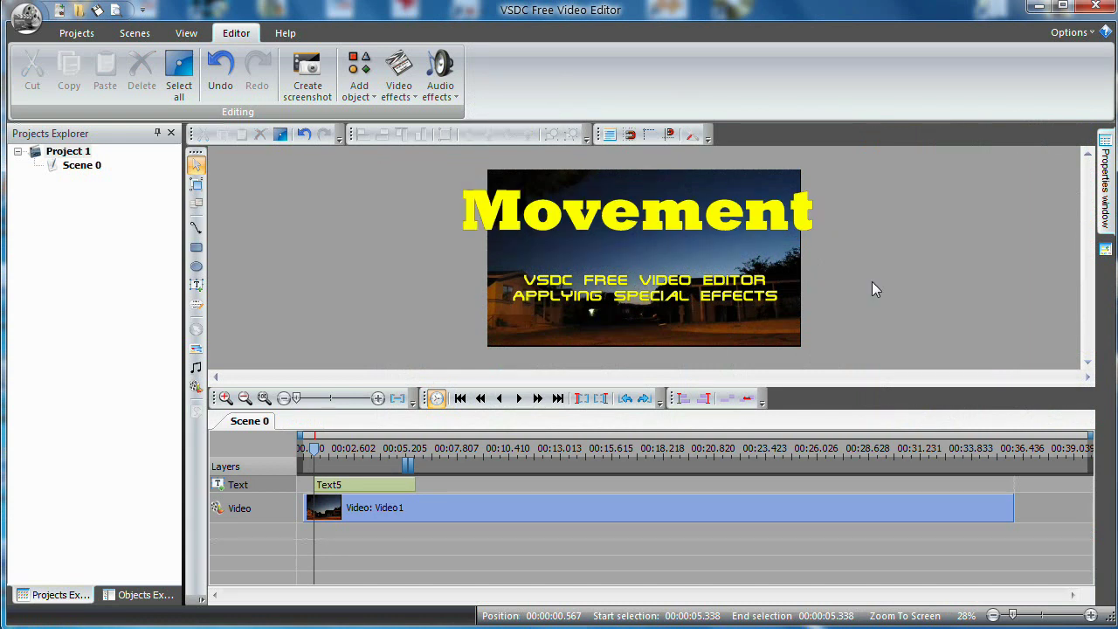
{"action": "left_click", "coordinate": [638, 297]}
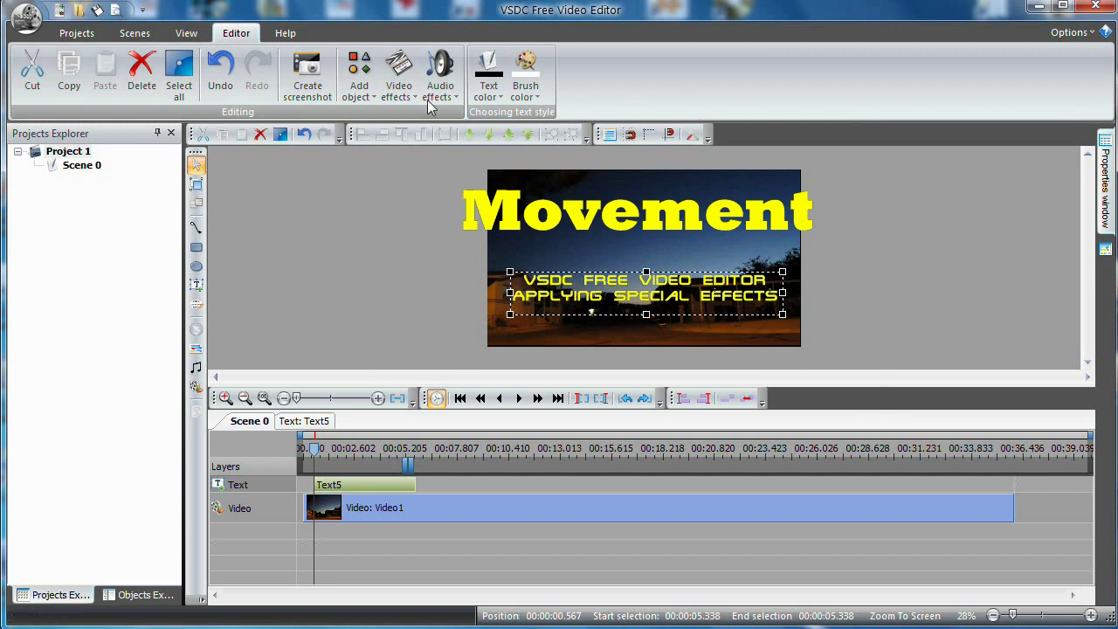
{"action": "left_click", "coordinate": [353, 74]}
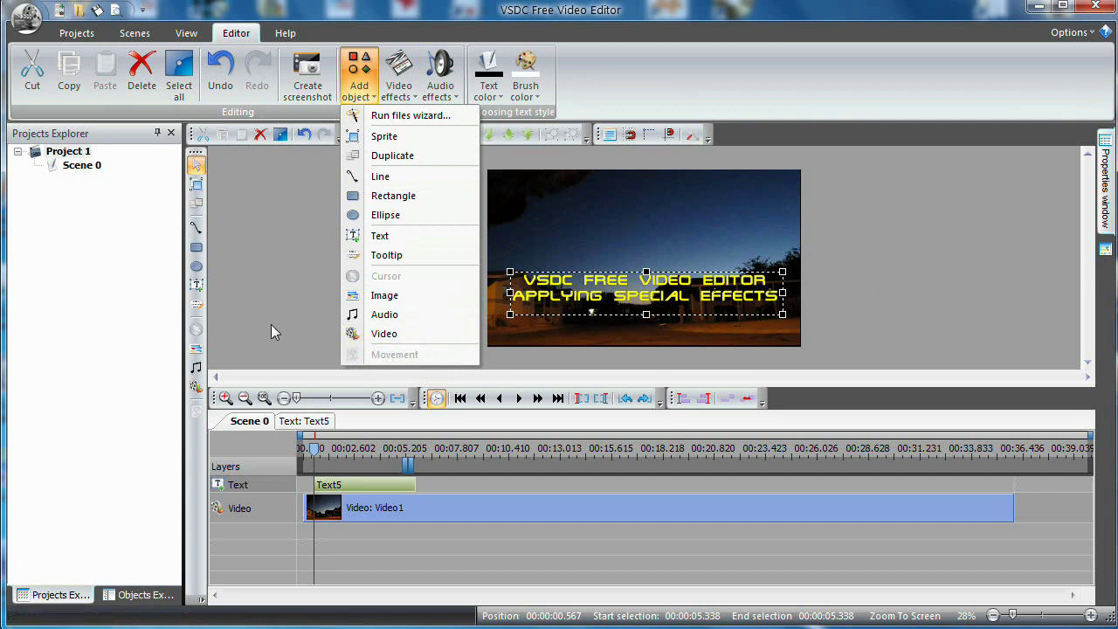
{"action": "left_click", "coordinate": [267, 281]}
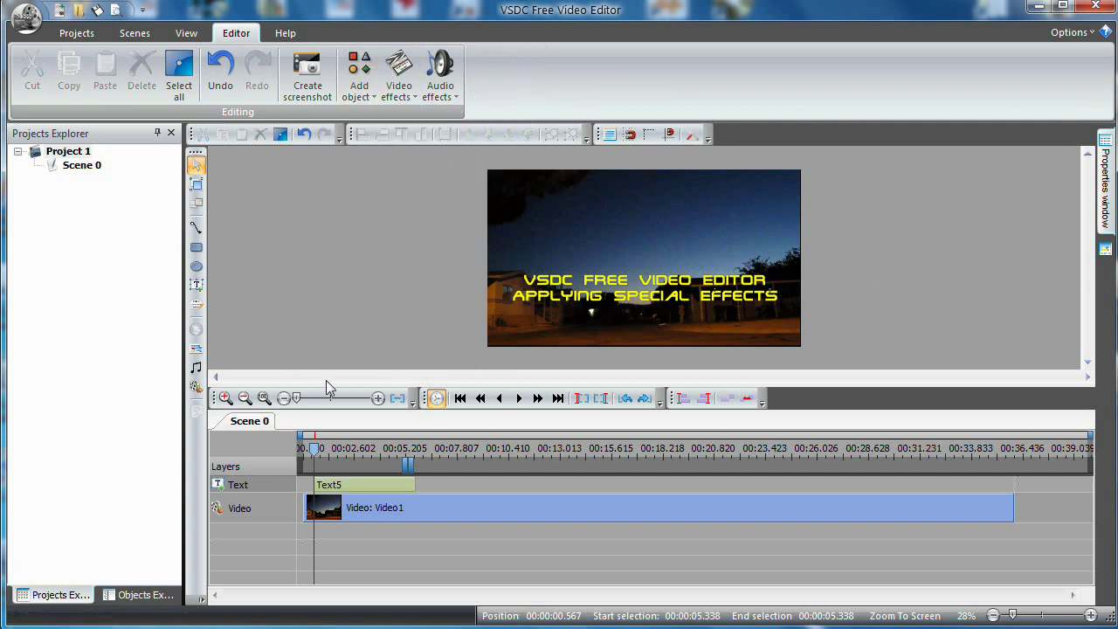
Add a Movement from the cursor position inside the text object, with its end point straight above the title in the upper sky.
{"action": "left_click", "coordinate": [342, 486]}
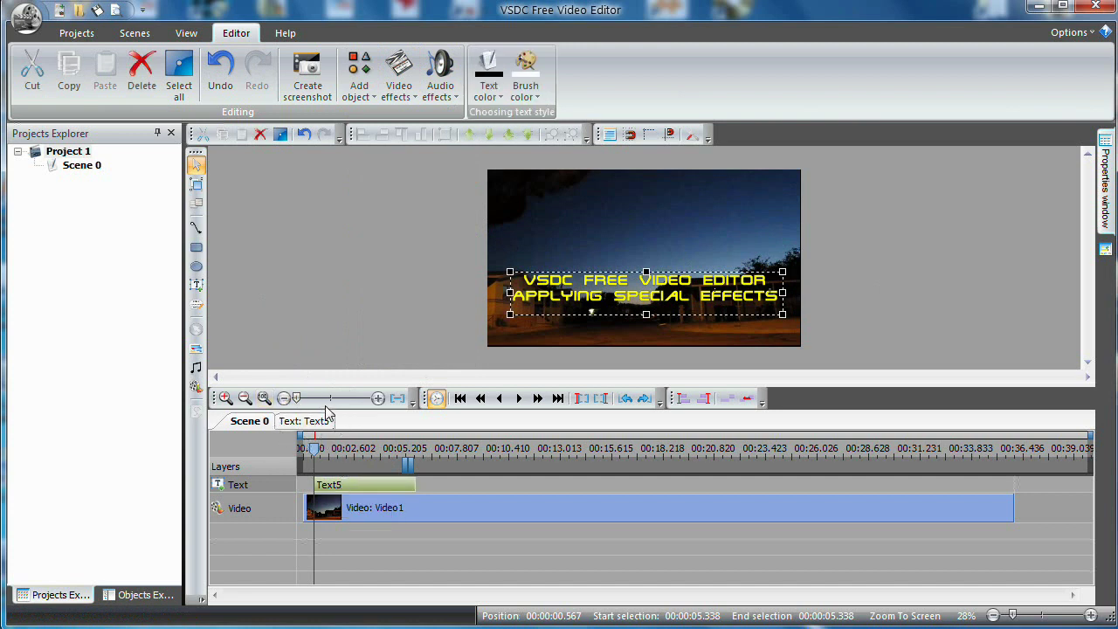
{"action": "left_click", "coordinate": [306, 422]}
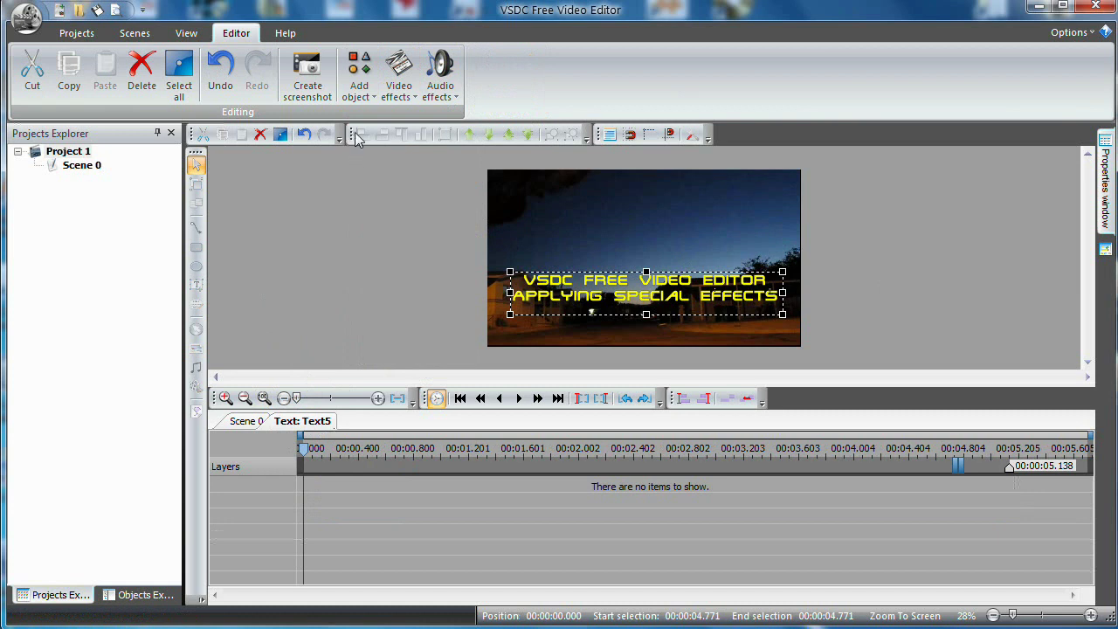
{"action": "left_click", "coordinate": [358, 74]}
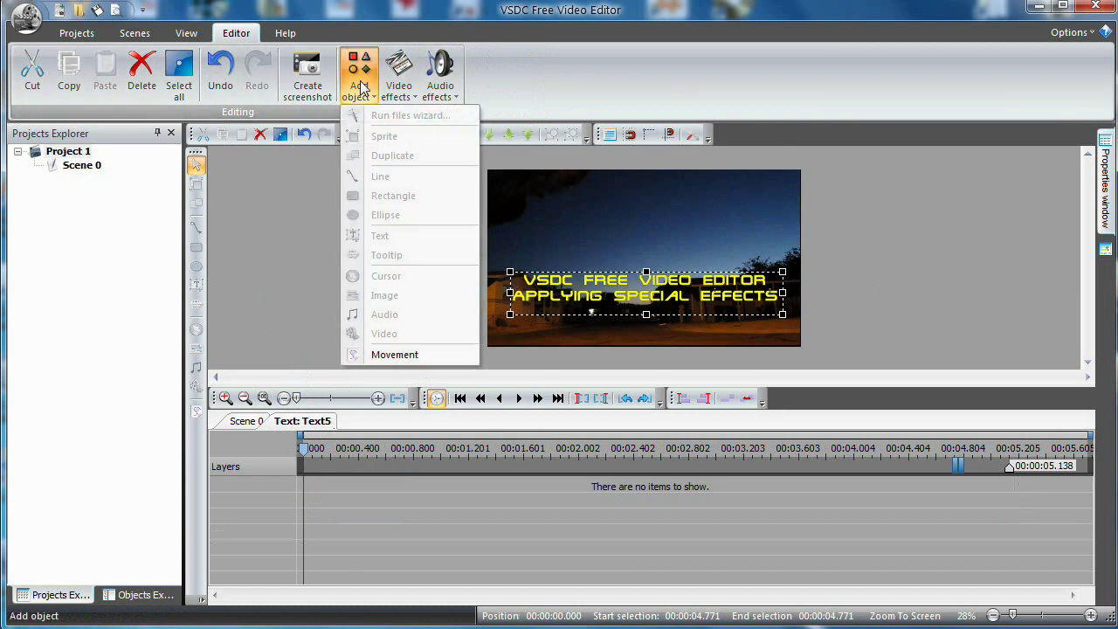
{"action": "left_click", "coordinate": [400, 354]}
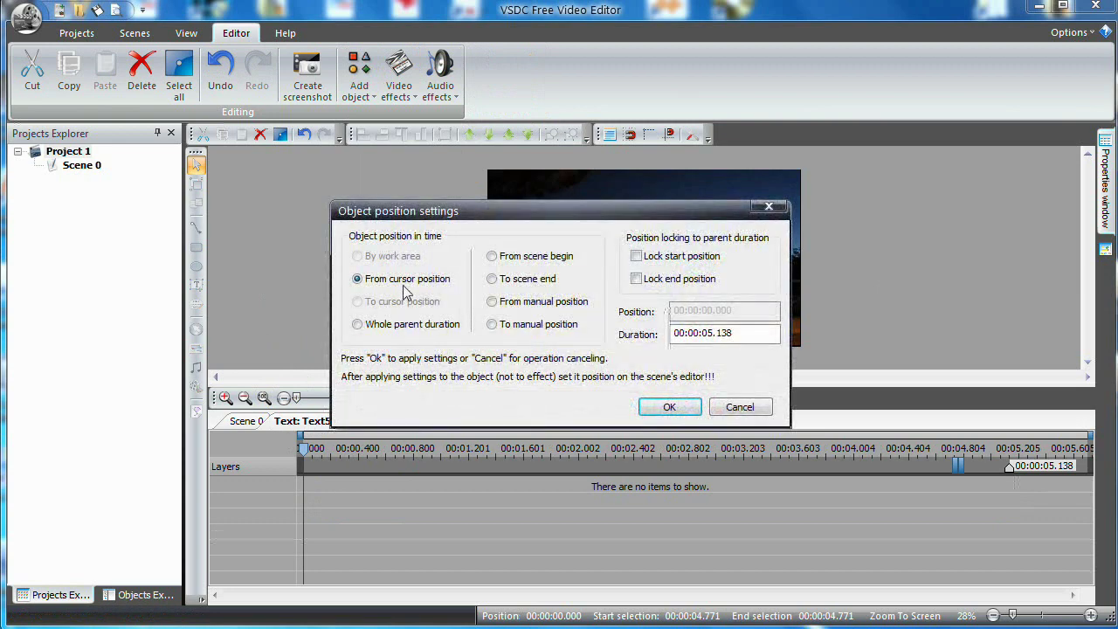
{"action": "left_click", "coordinate": [657, 402]}
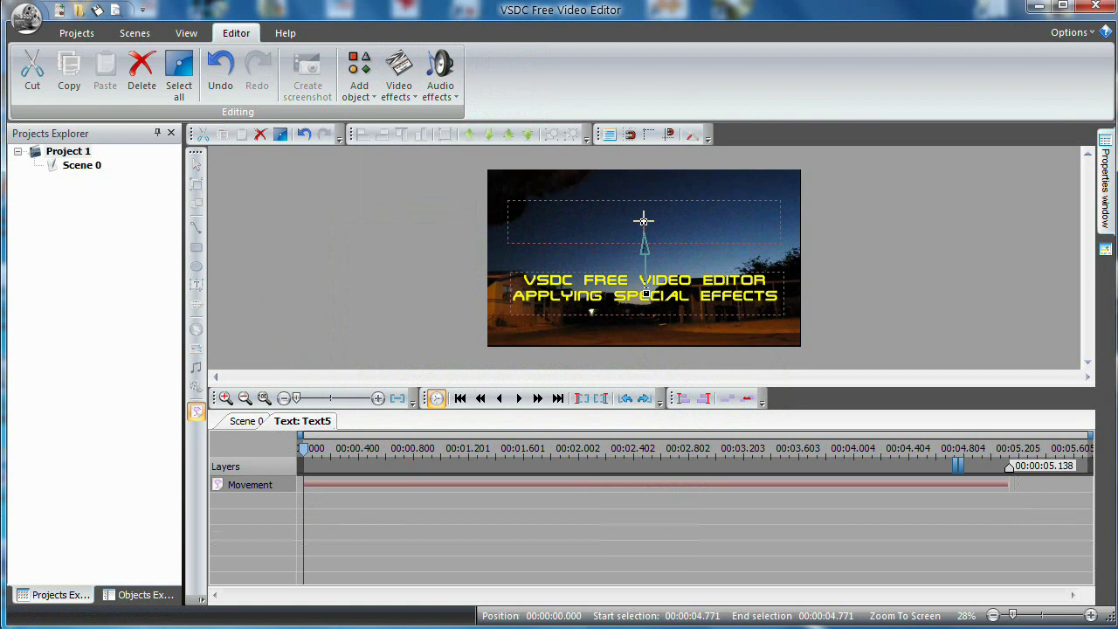
{"action": "left_click", "coordinate": [643, 221]}
Shorten the title's Movement to a duration of about 3.5 seconds.
{"action": "left_click_drag", "start_coordinate": [1007, 484], "coordinate": [770, 490]}
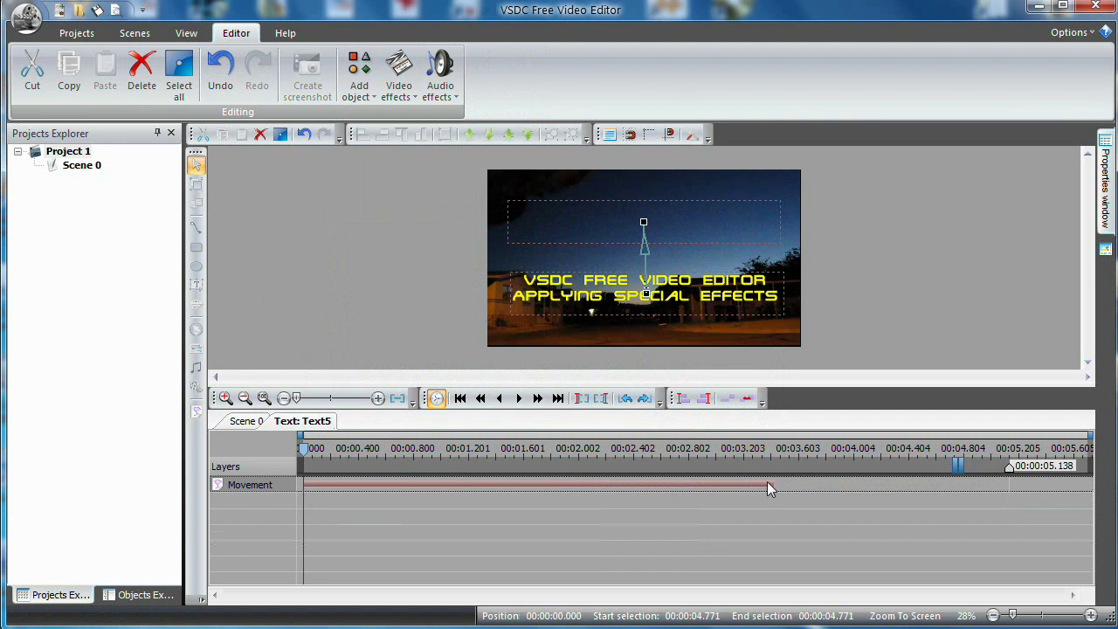
{"action": "mouse_move", "coordinate": [775, 485]}
{"action": "left_mouse_down"}
{"action": "mouse_move", "coordinate": [496, 486]}
{"action": "mouse_move", "coordinate": [785, 486]}
{"action": "left_mouse_up"}
{"action": "left_click", "coordinate": [311, 231]}
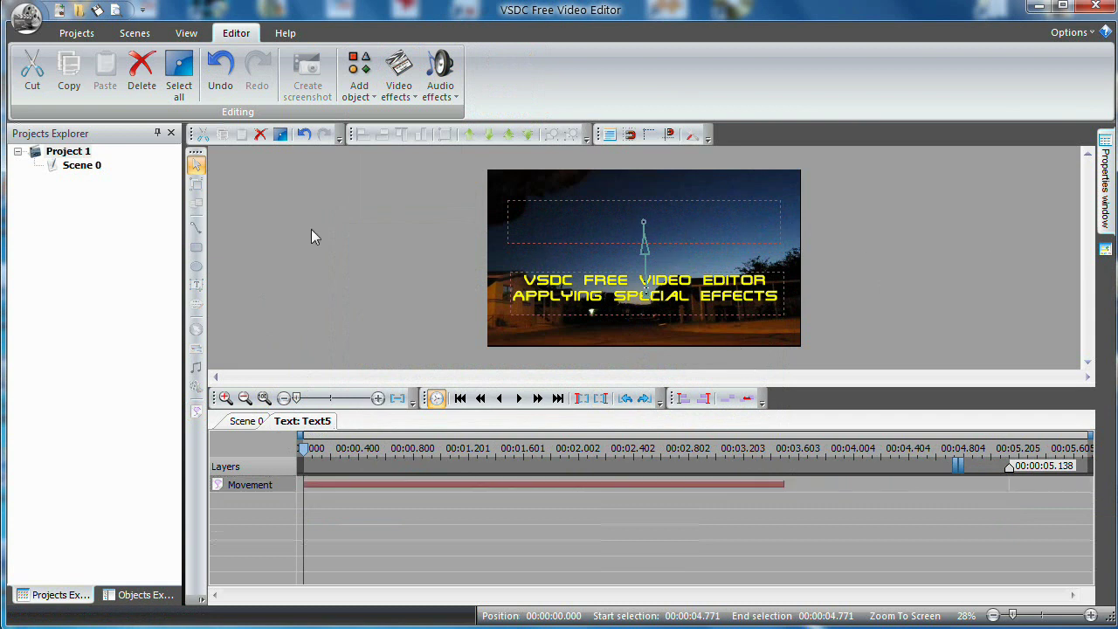
Preview the scene to check the title's upward movement.
{"action": "left_click", "coordinate": [72, 34]}
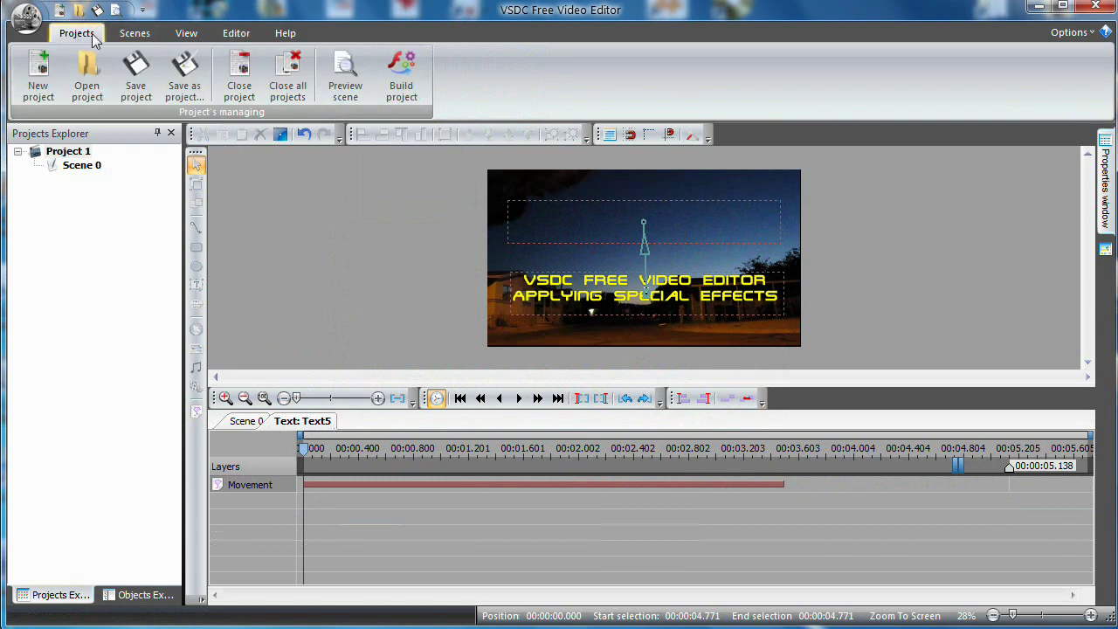
{"action": "left_click", "coordinate": [351, 73]}
Add a Zoom transform from the cursor position to the title, and shorten it to about 3.5 seconds, in line with the Movement.
{"action": "left_click", "coordinate": [237, 34]}
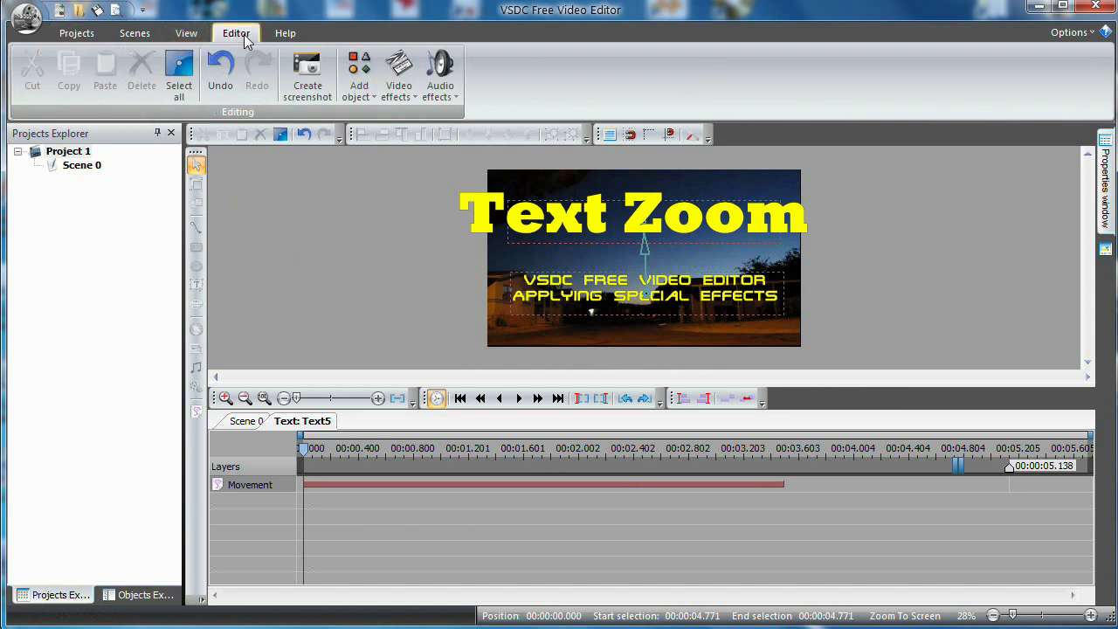
{"action": "left_click", "coordinate": [396, 90]}
{"action": "mouse_move", "coordinate": [417, 154]}
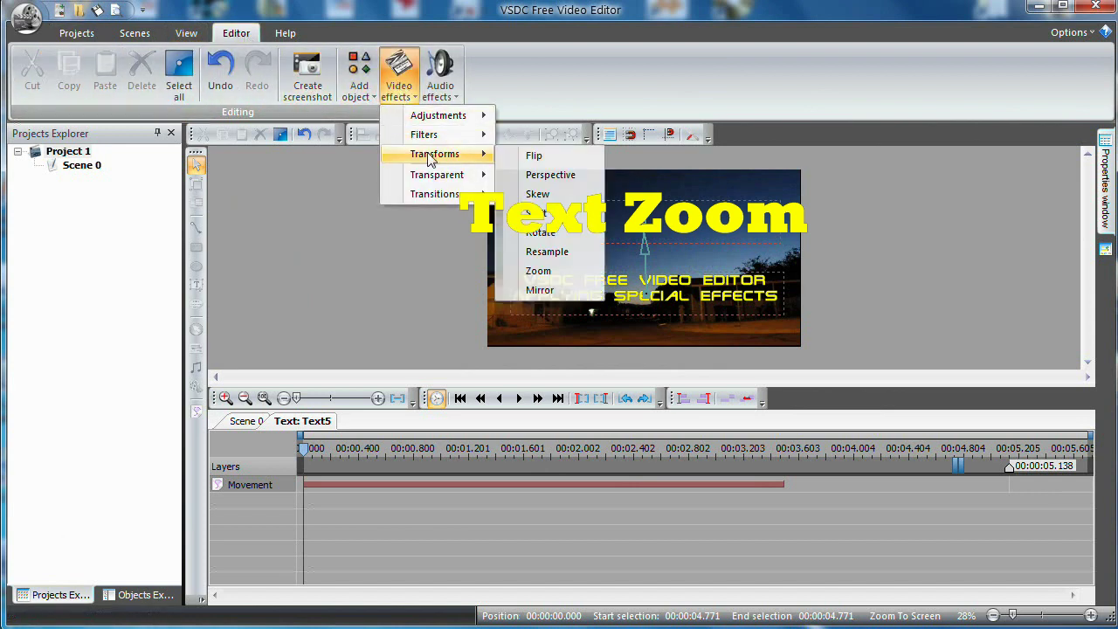
{"action": "left_click", "coordinate": [552, 270]}
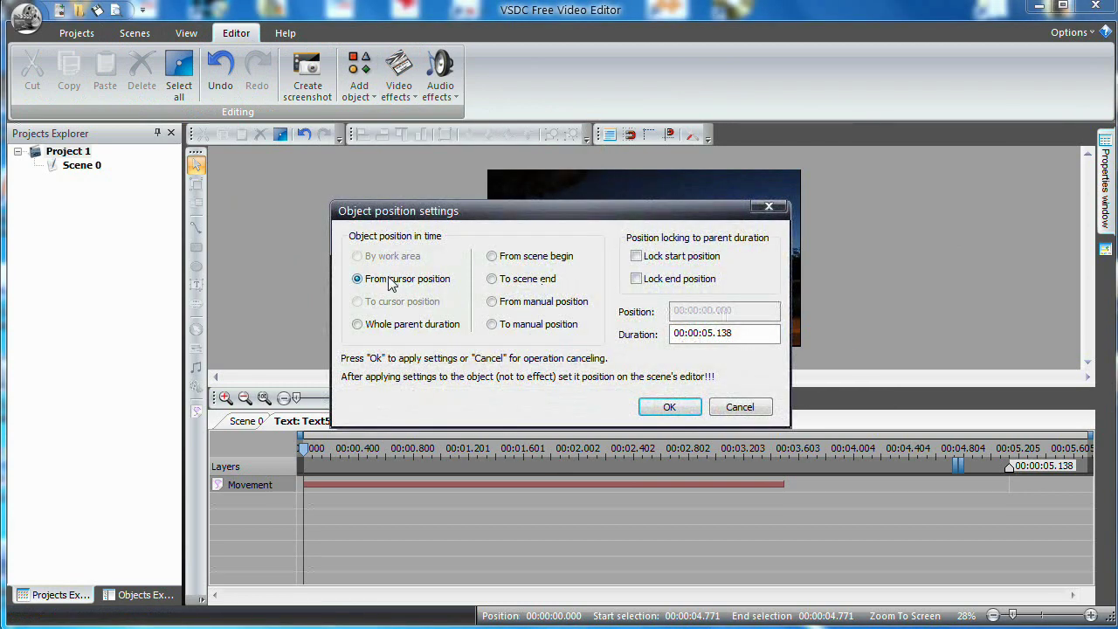
{"action": "left_click", "coordinate": [670, 409]}
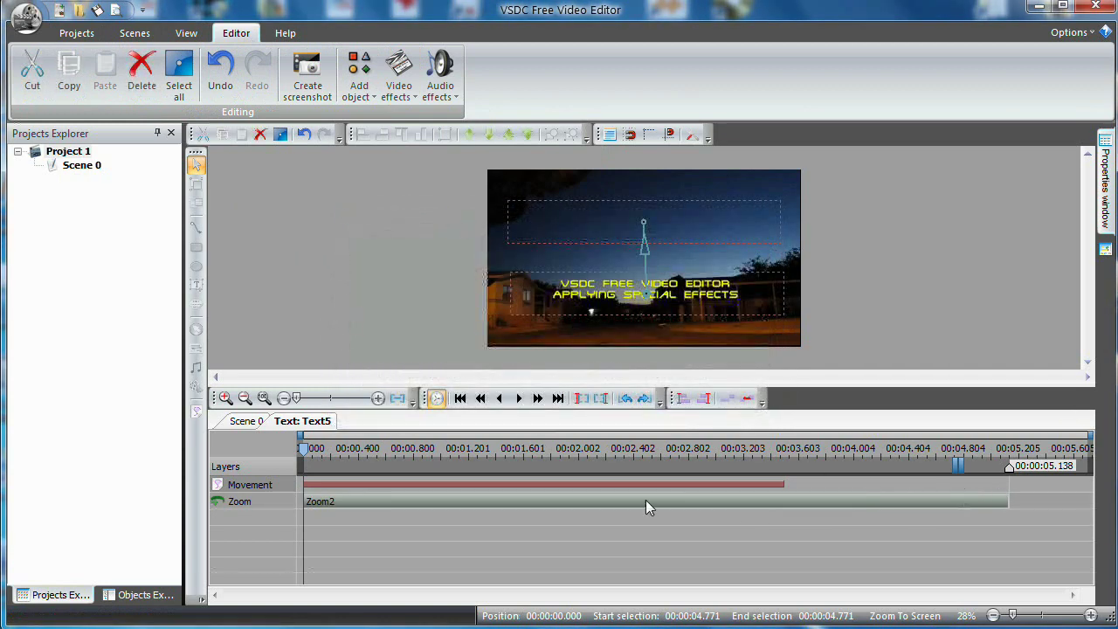
{"action": "left_click_drag", "start_coordinate": [1009, 500], "coordinate": [794, 502]}
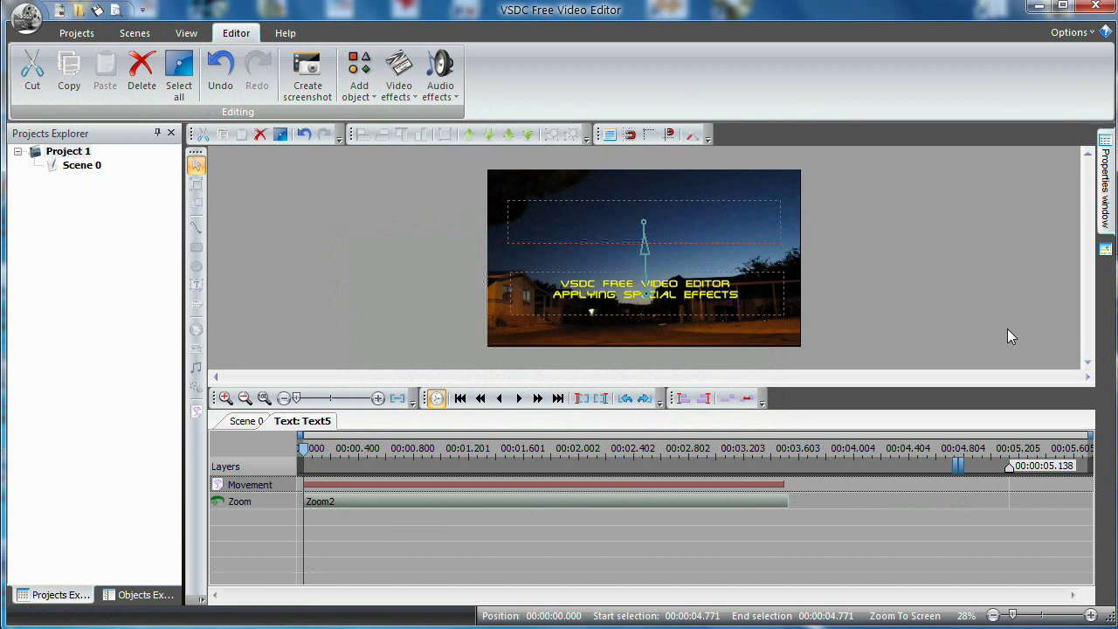
Set the Zoom effect's x levels to a starting value of 0 and an ending value of 100.
{"action": "left_click", "coordinate": [1105, 214]}
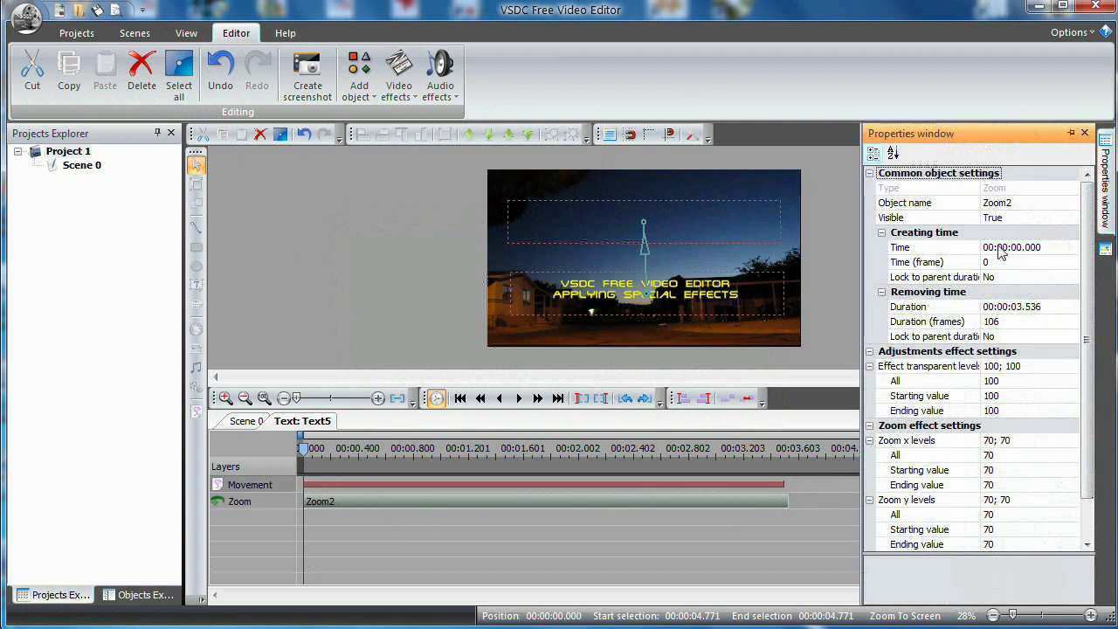
{"action": "scroll", "coordinate": [968, 437], "scroll_direction": "down", "scroll_amount": 1}
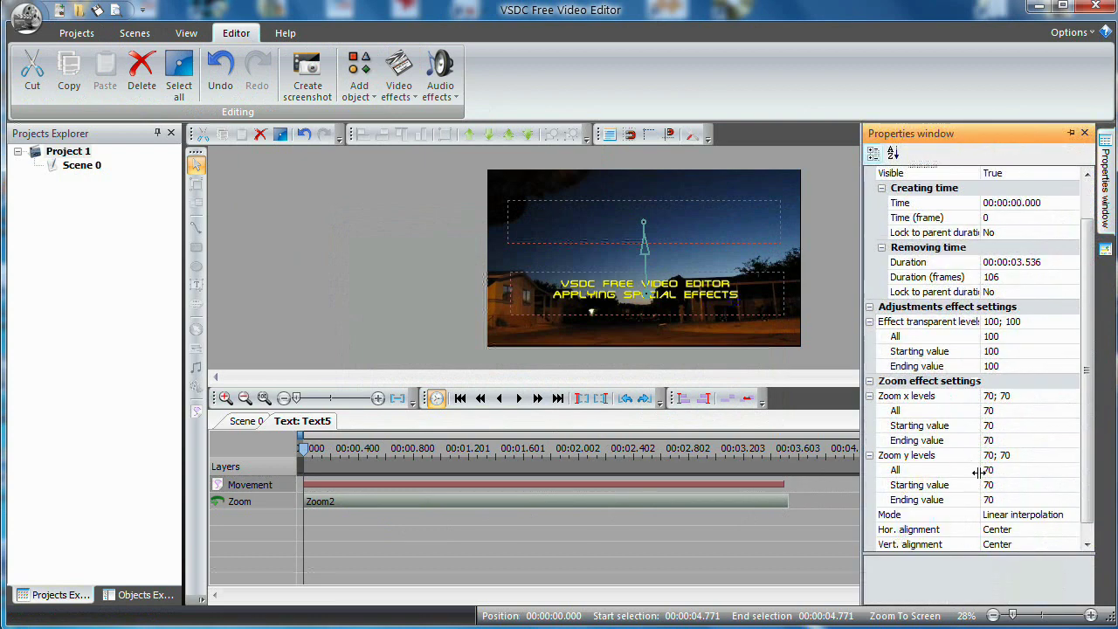
{"action": "scroll", "coordinate": [979, 474], "scroll_direction": "down", "scroll_amount": 1}
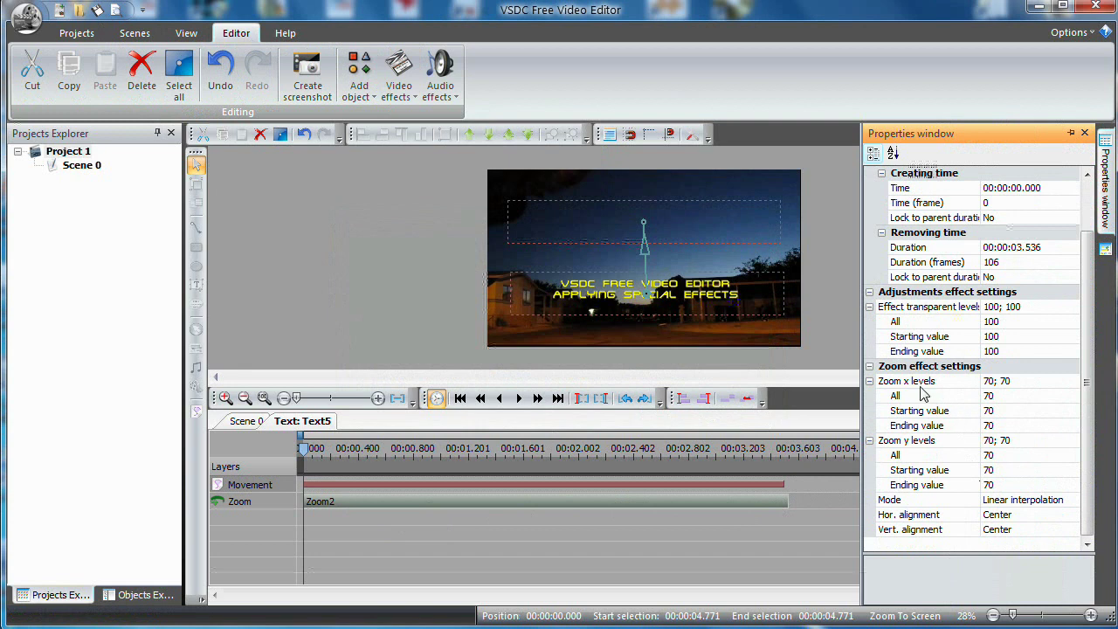
{"action": "left_click", "coordinate": [999, 413]}
{"action": "left_click_drag", "start_coordinate": [997, 411], "coordinate": [978, 411]}
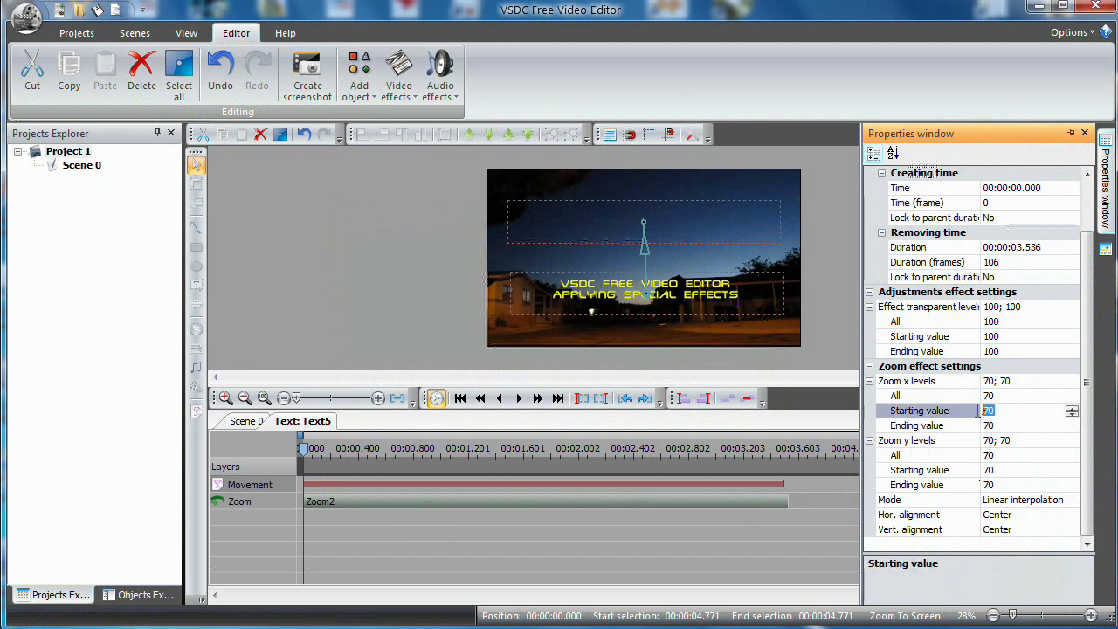
{"action": "type", "text": "0"}
{"action": "left_click", "coordinate": [988, 425]}
{"action": "type", "text": "100"}
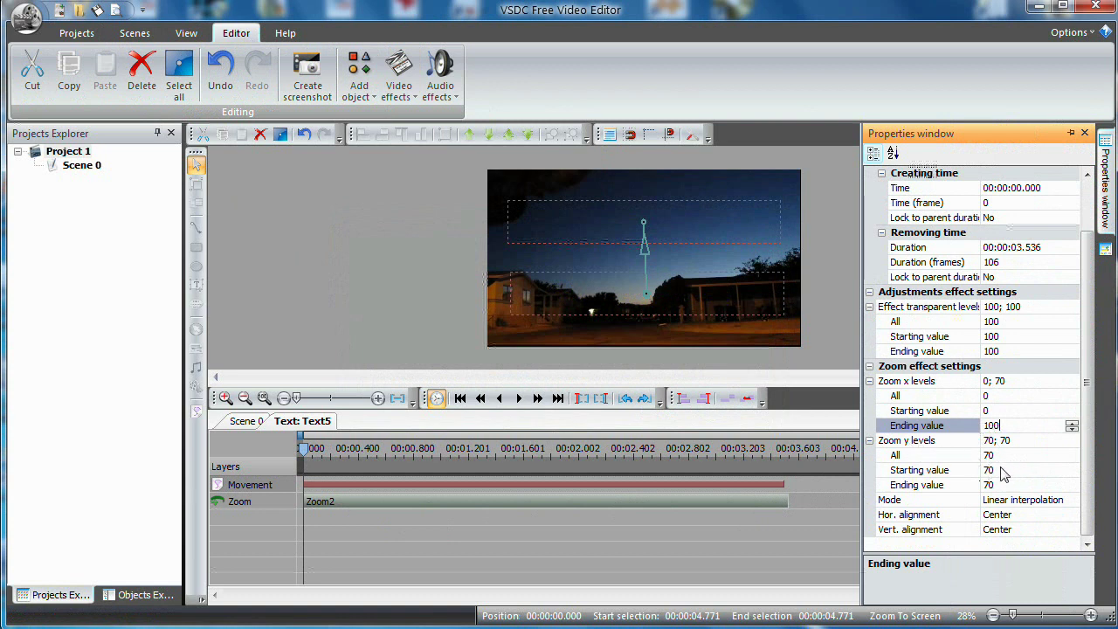
Set the Zoom effect's y levels to a starting value of 0 and an ending value of 100.
{"action": "left_click", "coordinate": [990, 470]}
{"action": "type", "text": "0"}
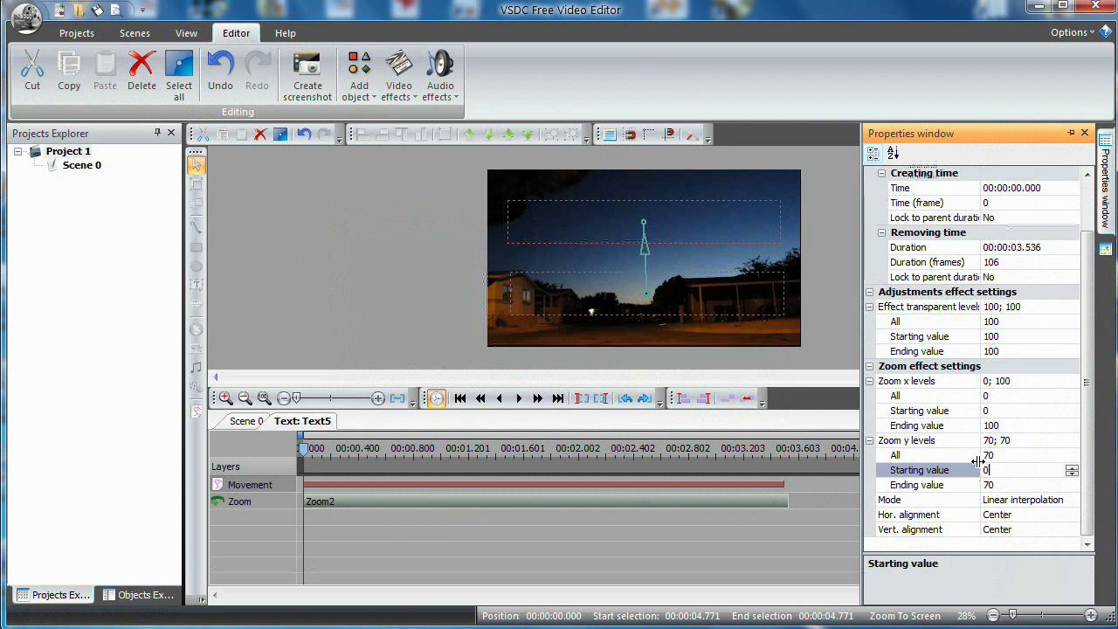
{"action": "left_click", "coordinate": [990, 485]}
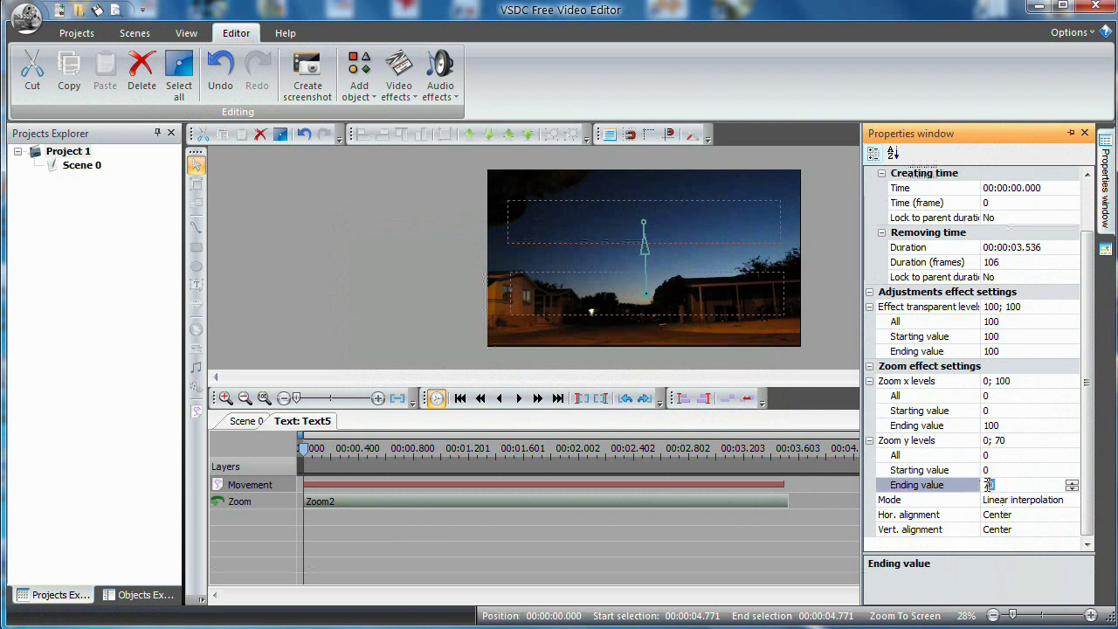
{"action": "type", "text": "100"}
Preview the scene to check the title's zoom combined with its movement.
{"action": "left_click", "coordinate": [77, 38]}
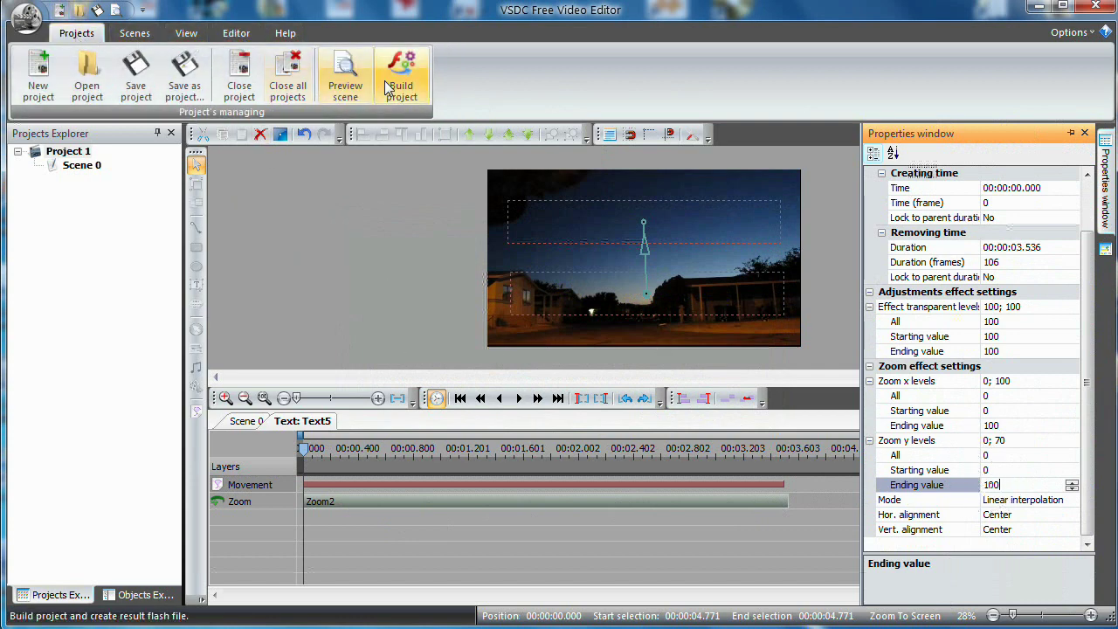